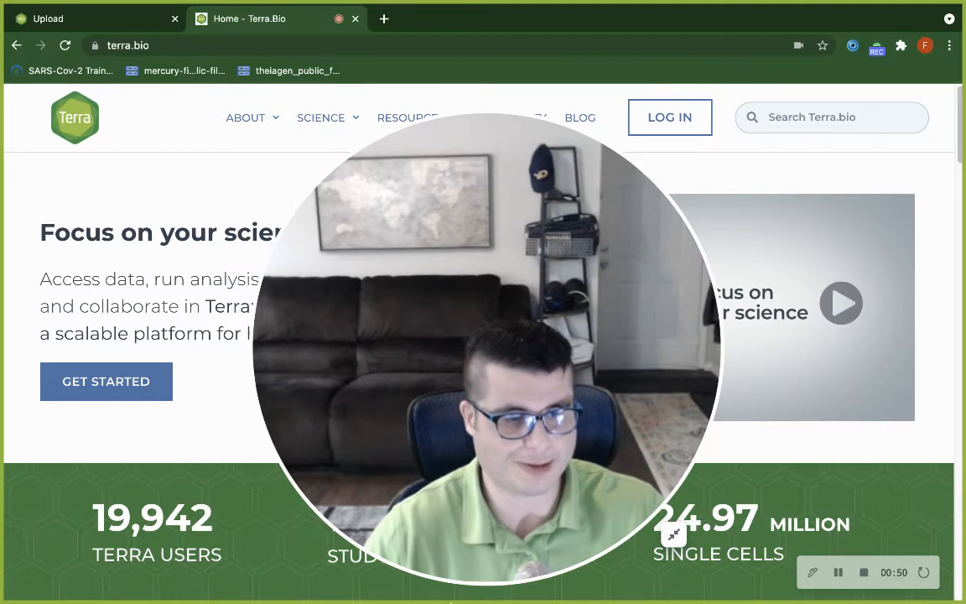
# Go to the Terra Data Uploader and select the Theiagen-Academy-SARS-CoV-2 workspace as the upload destination
pyautogui.click(673, 534)
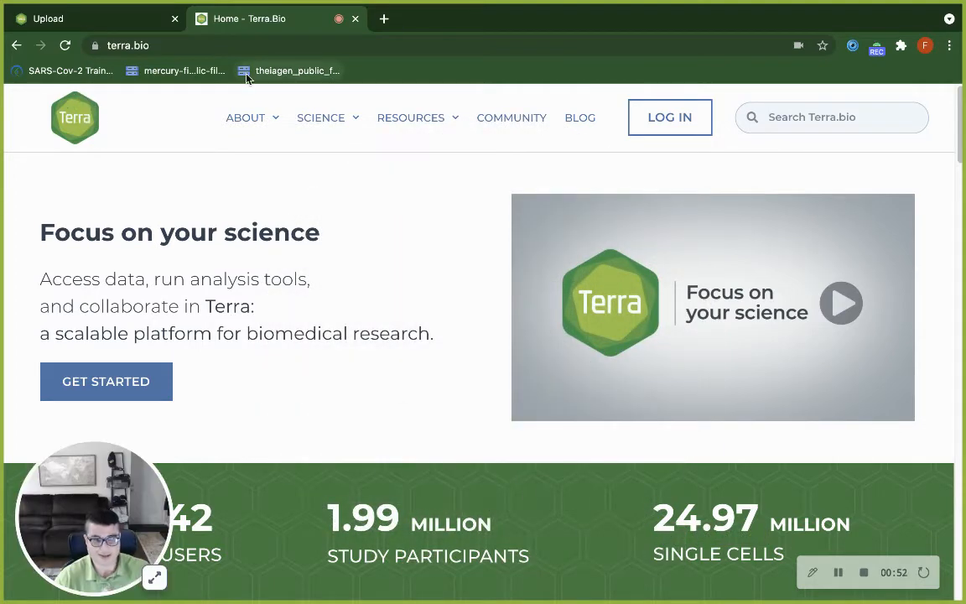
pyautogui.click(106, 19)
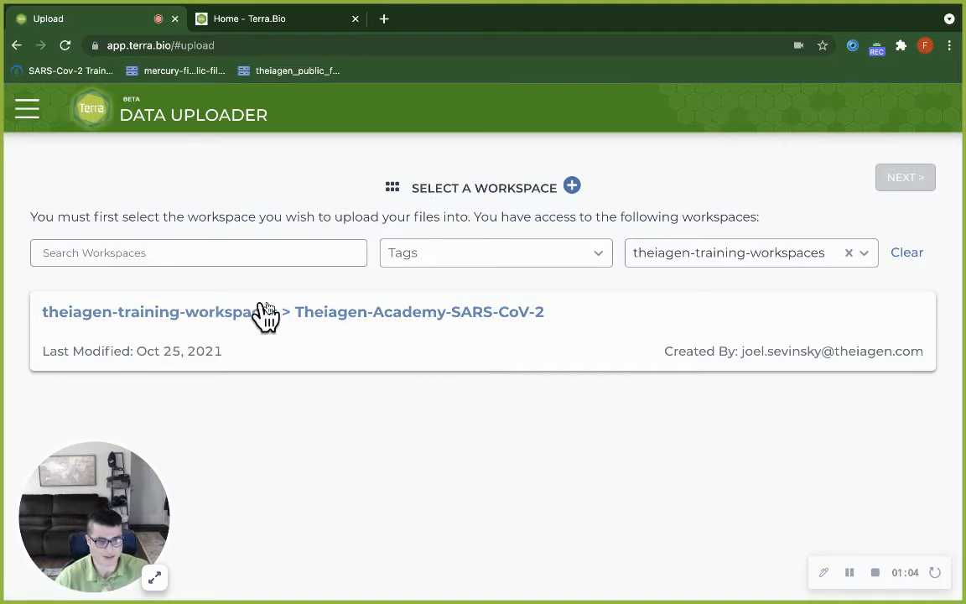
pyautogui.click(435, 317)
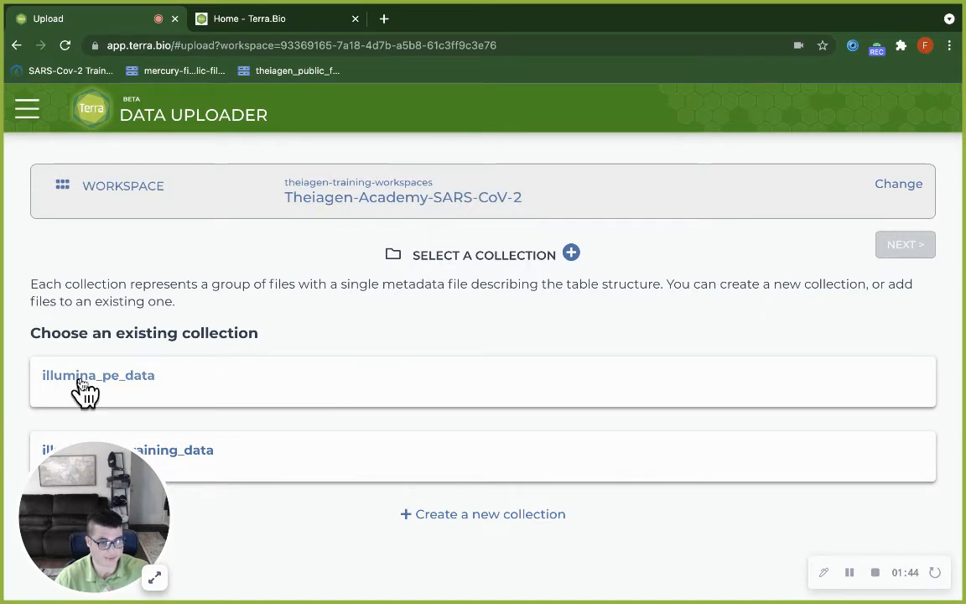
# Create a new collection named illumina_pe_training_collection in the workspace
pyautogui.click(477, 518)
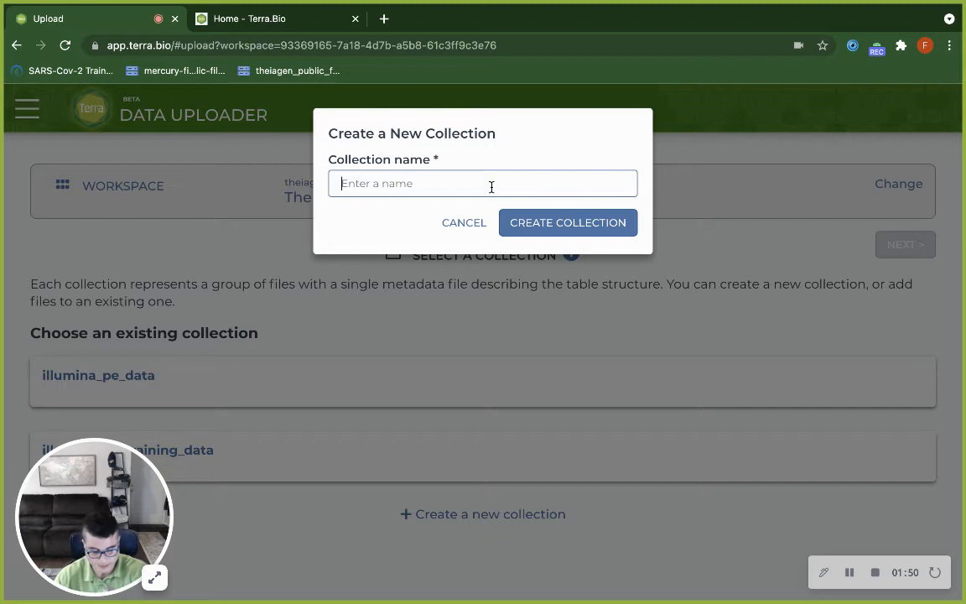
pyautogui.write('illumina_training_collection')
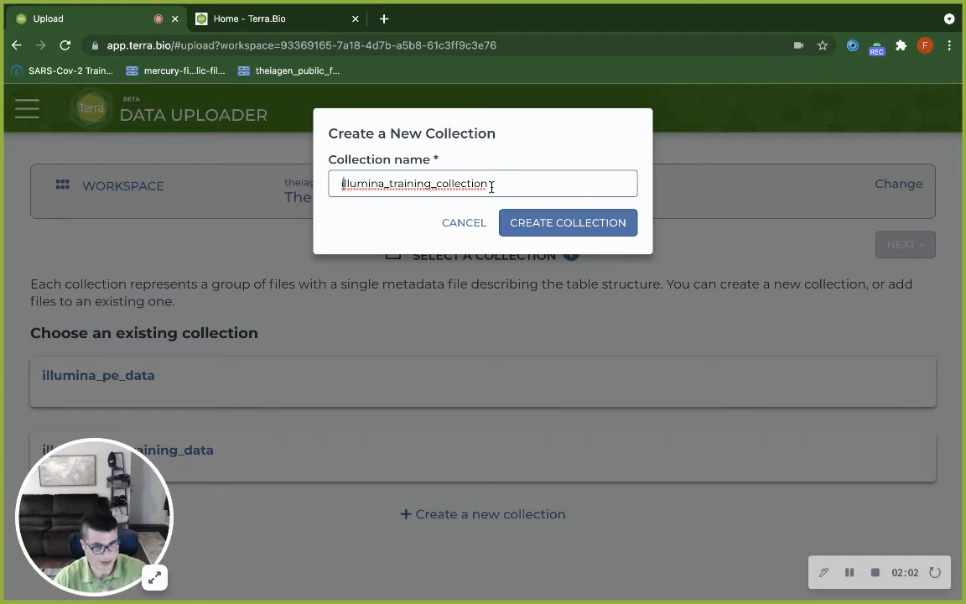
pyautogui.write('_PE')
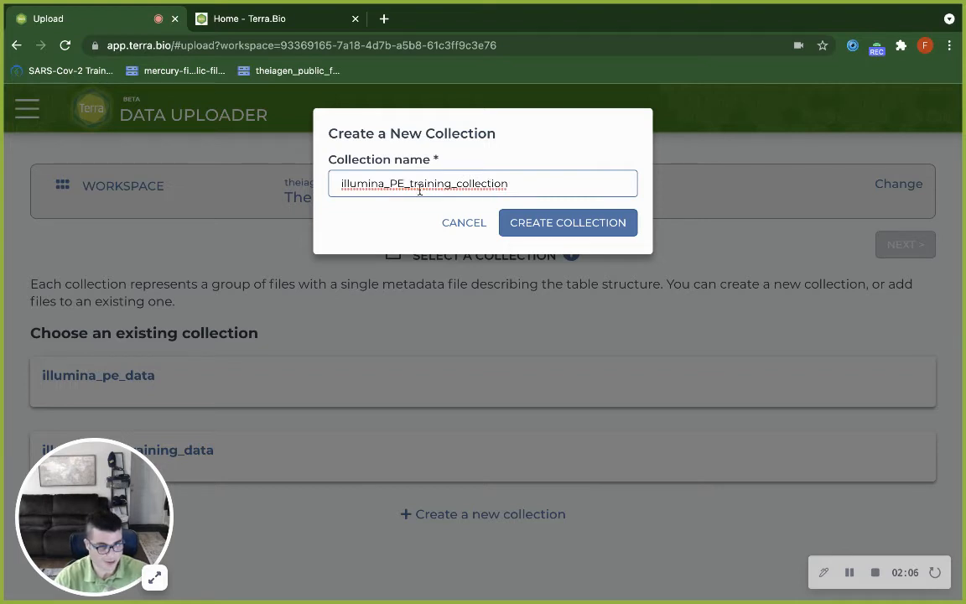
pyautogui.press('BackSpace')
pyautogui.press('BackSpace')
pyautogui.write('pe')
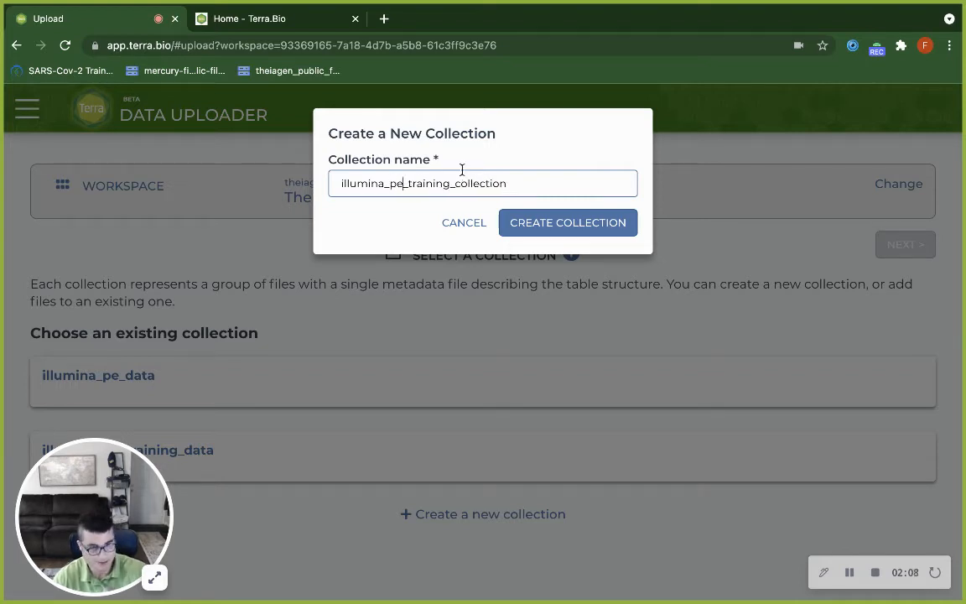
pyautogui.click(585, 229)
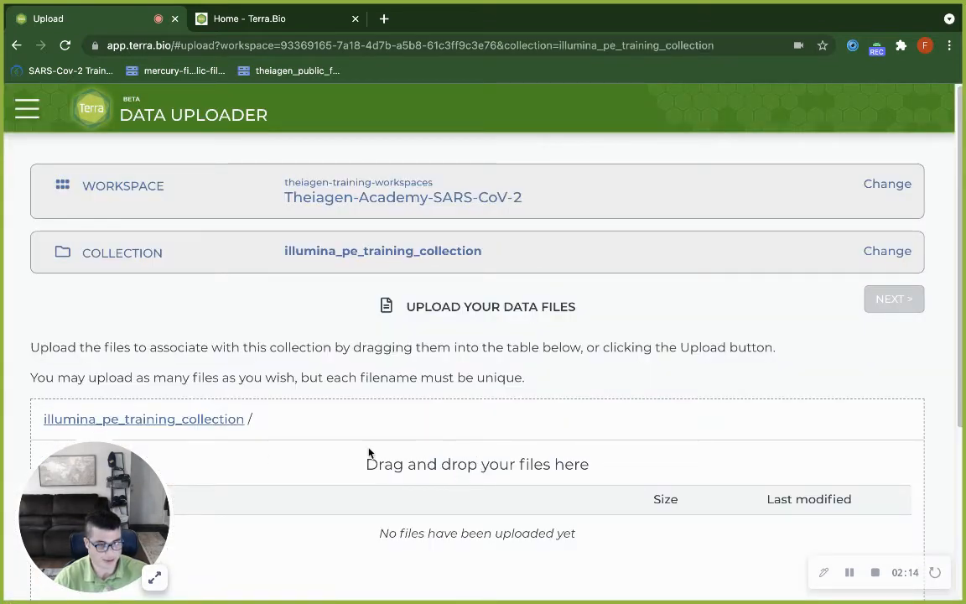
# Upload all the read files from illumina_sample_1_R1.fastq.gz through illumina_sample_10_R2.fastq.gz in illumina_pe_example_data to the collection
pyautogui.moveTo(367, 462); pyautogui.dragTo(627, 464)
pyautogui.click(630, 464)
pyautogui.scroll(-3, 630, 464)
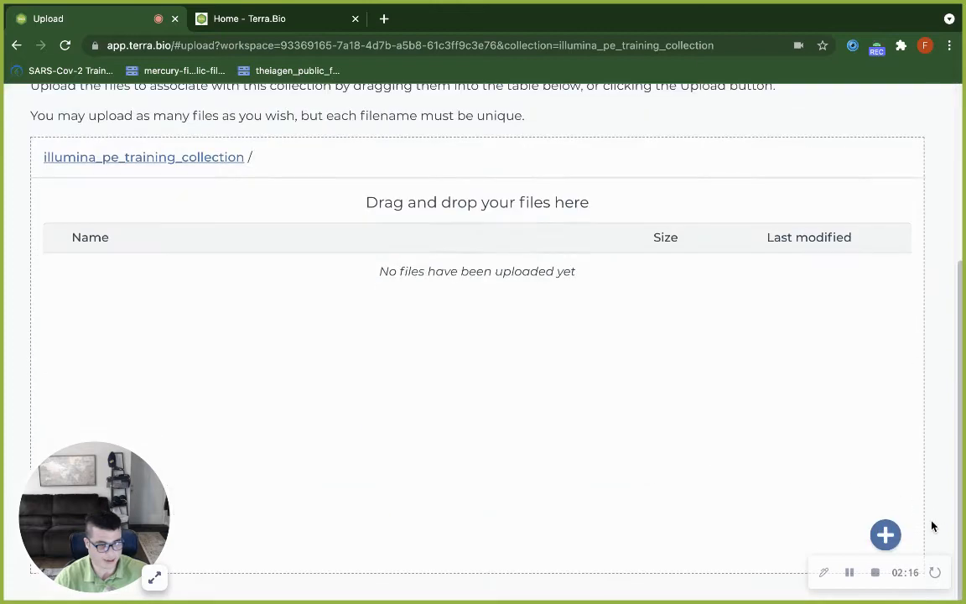
pyautogui.click(876, 545)
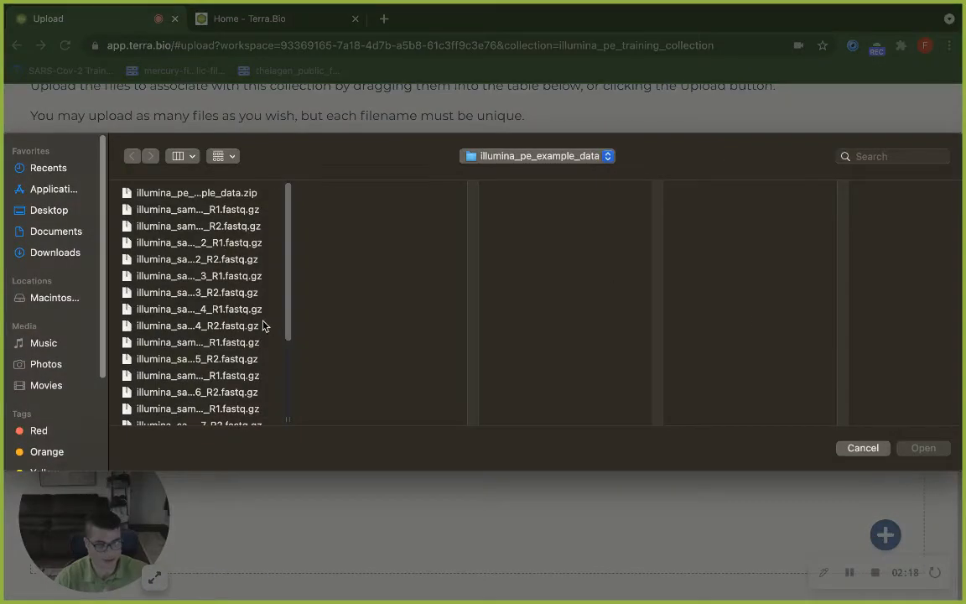
pyautogui.moveTo(287, 420); pyautogui.dragTo(350, 420)
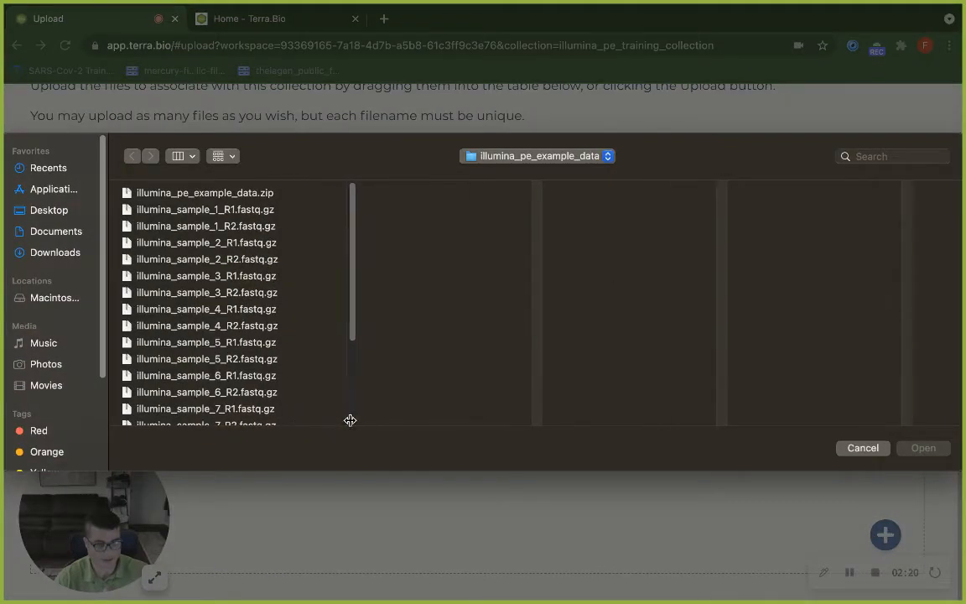
pyautogui.click(220, 209)
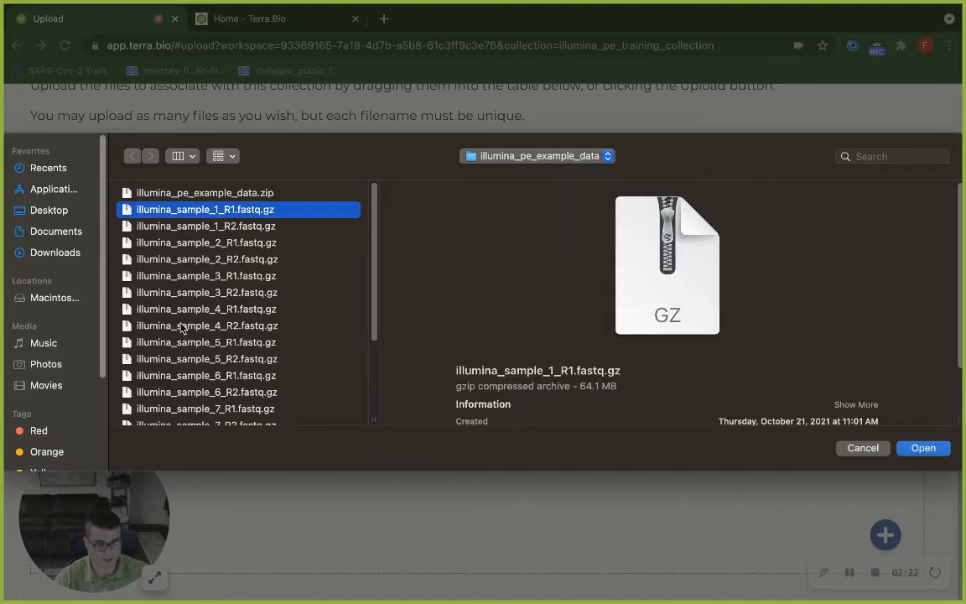
pyautogui.scroll(-5, 241, 233)
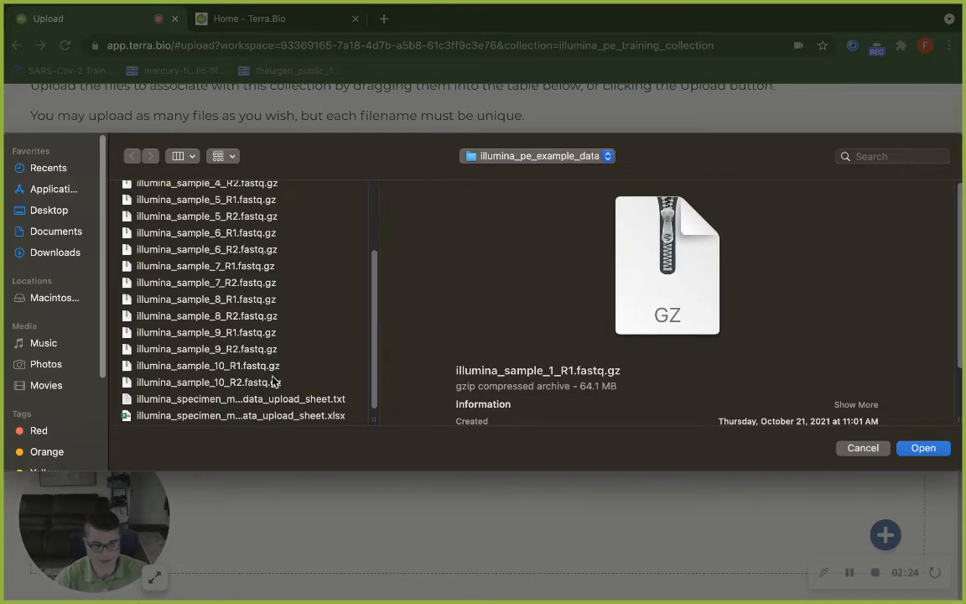
pyautogui.keyDown('shift'); pyautogui.click(260, 382); pyautogui.keyUp('shift')
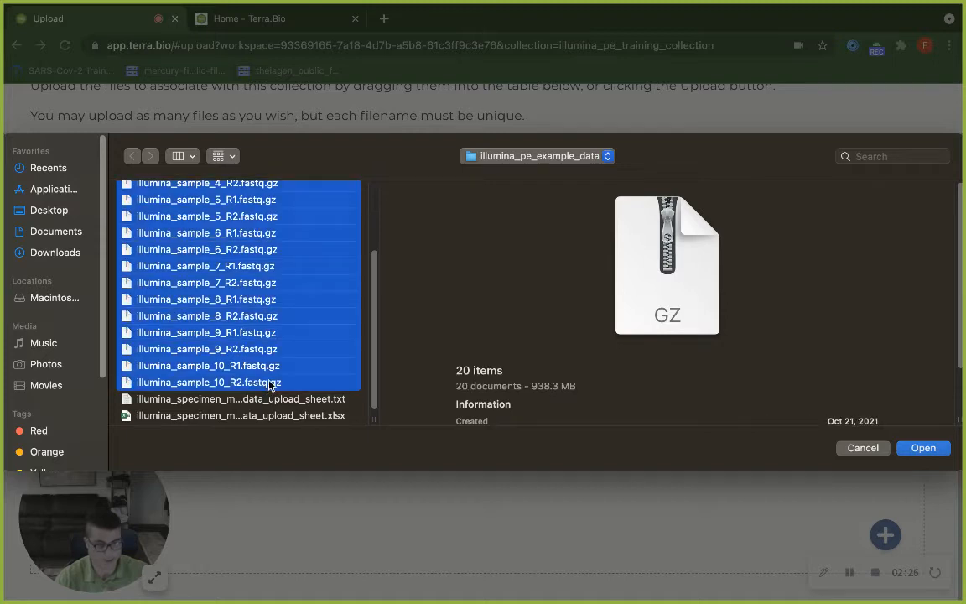
pyautogui.click(926, 449)
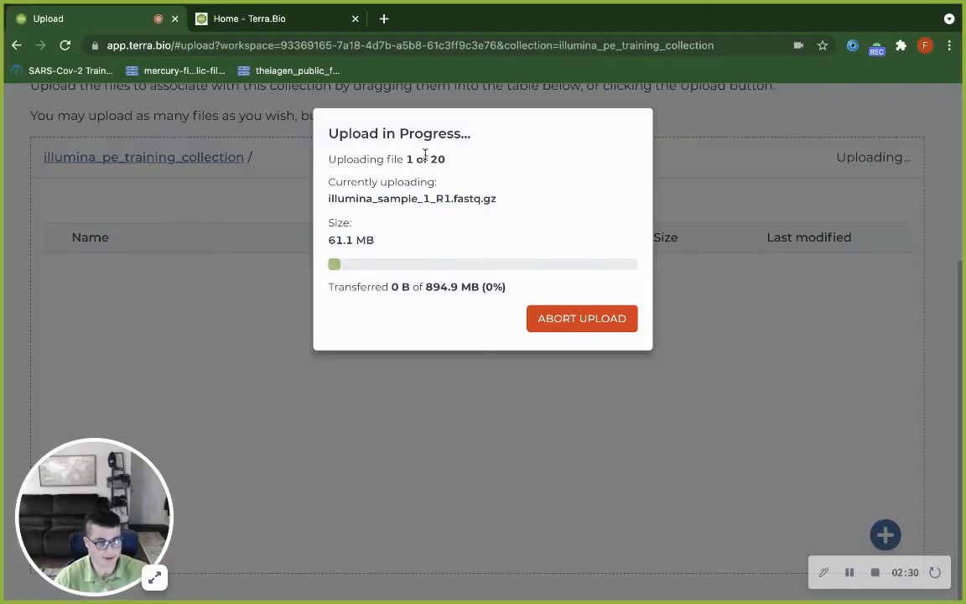
# Switch to Microsoft Excel and examine the specimen ID, read and run_id columns of illumina_specimen_metadata_upload_sheet
pyautogui.press('super+Tab')
pyautogui.press('super+Tab')
pyautogui.press('super+Tab')
pyautogui.press('super+Tab')
pyautogui.press('super+Tab')
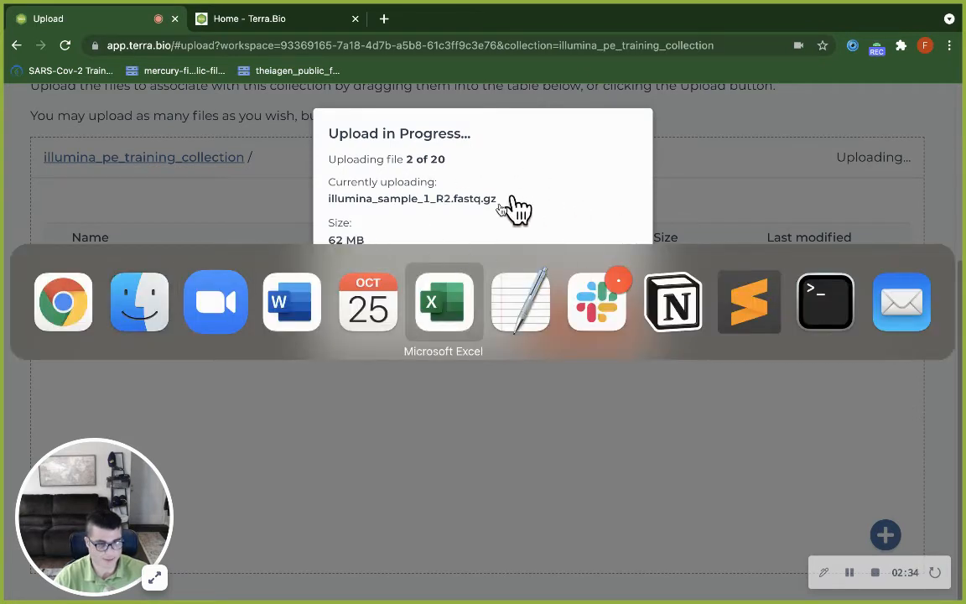
pyautogui.click(443, 303)
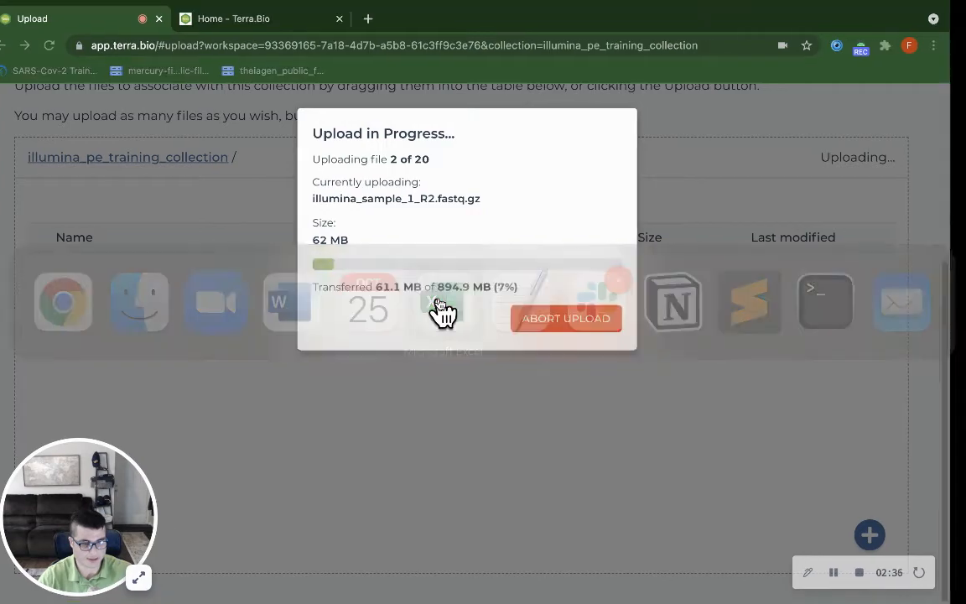
pyautogui.click(216, 220)
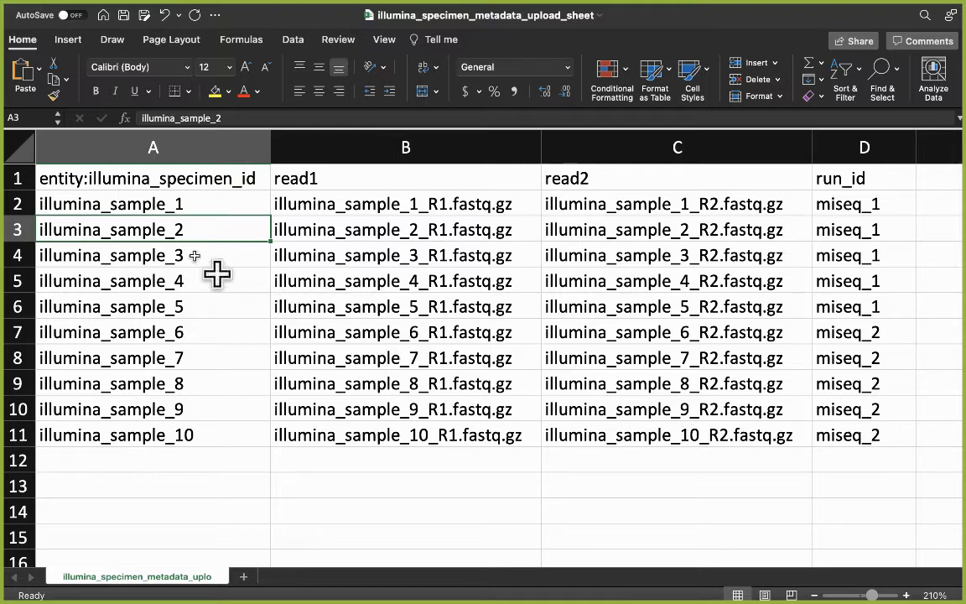
pyautogui.moveTo(102, 177); pyautogui.dragTo(874, 436)
pyautogui.click(712, 509)
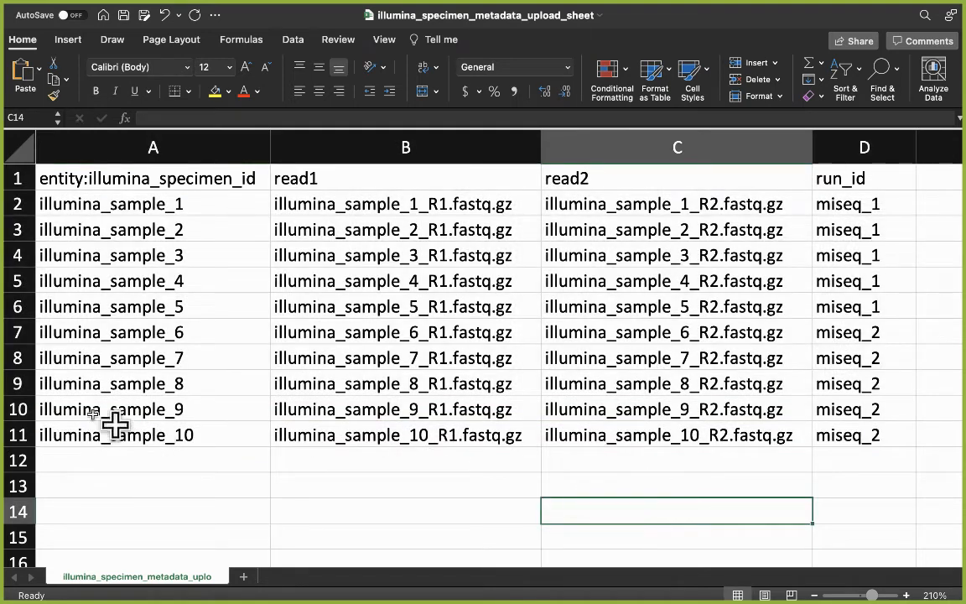
pyautogui.moveTo(135, 201); pyautogui.dragTo(125, 426)
pyautogui.moveTo(425, 203); pyautogui.dragTo(660, 442)
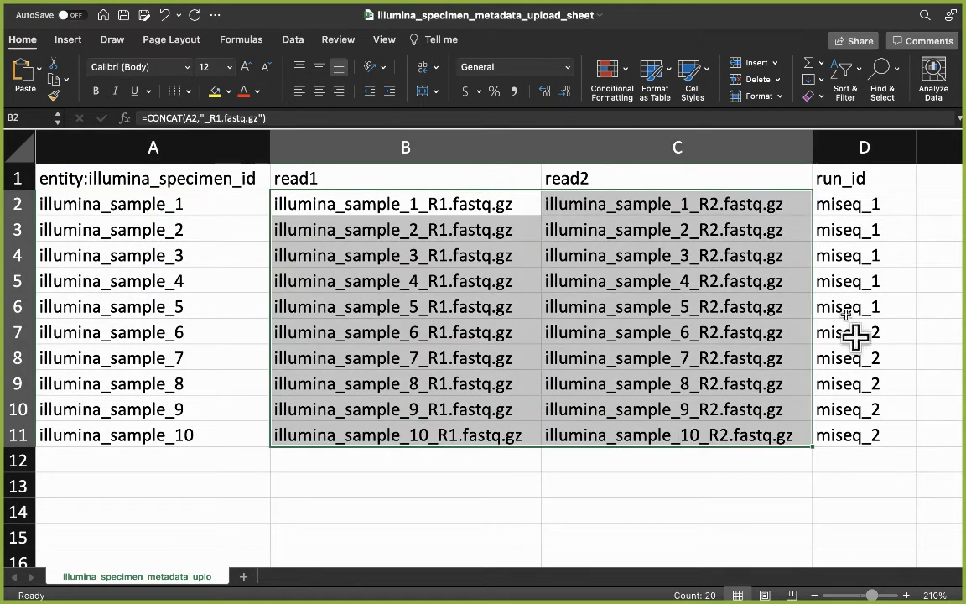
pyautogui.moveTo(877, 204); pyautogui.dragTo(822, 425)
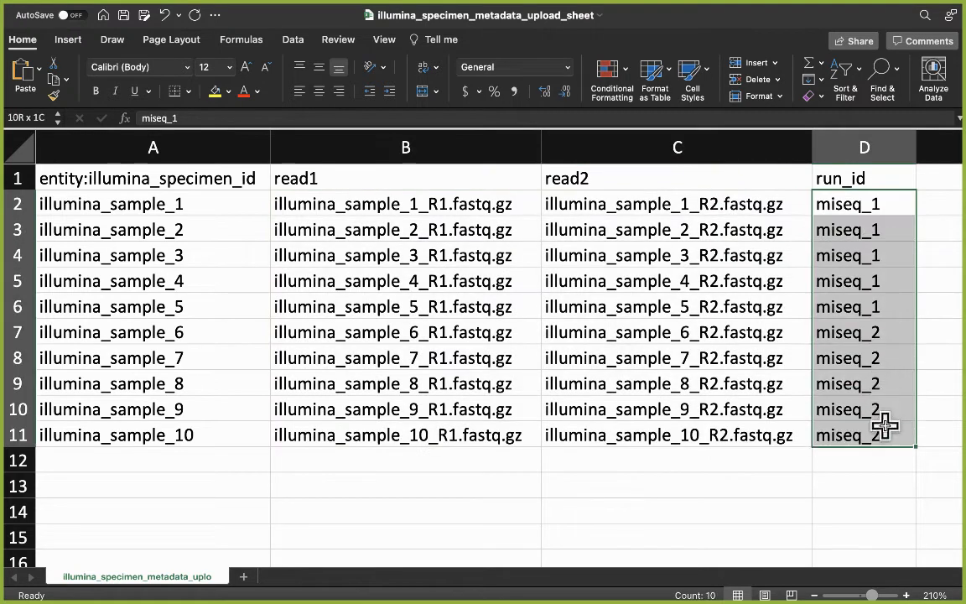
# Examine the forward and reverse read file names in the read1 and read2 columns for all samples
pyautogui.moveTo(312, 198); pyautogui.dragTo(653, 429)
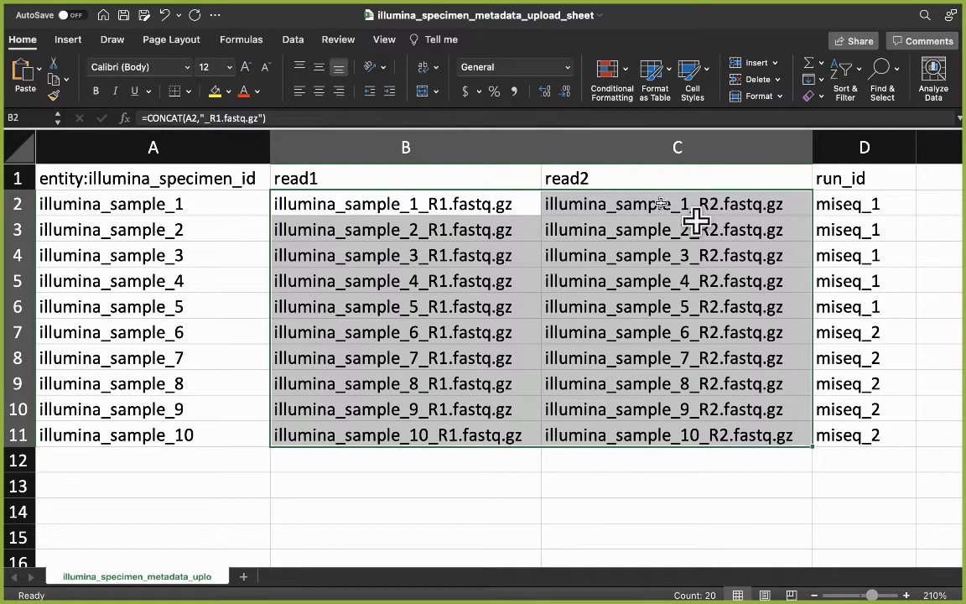
pyautogui.click(412, 256)
pyautogui.moveTo(390, 172); pyautogui.dragTo(411, 430)
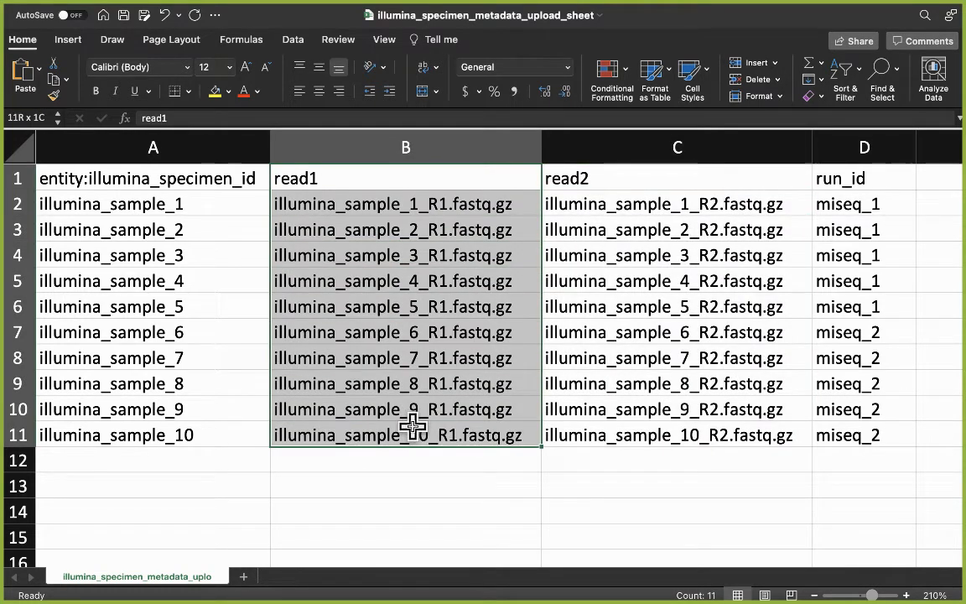
pyautogui.click(330, 258)
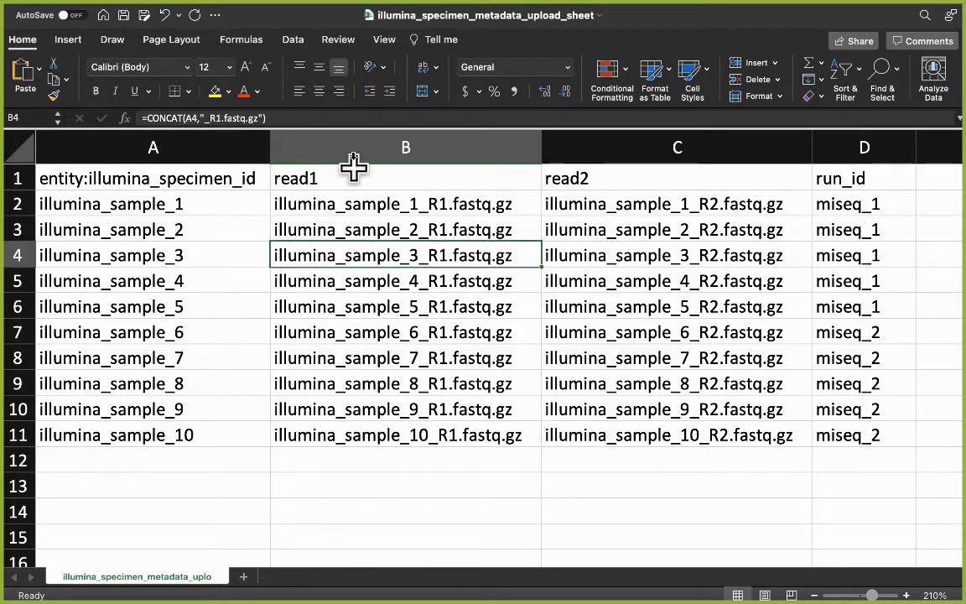
pyautogui.moveTo(341, 205); pyautogui.dragTo(615, 446)
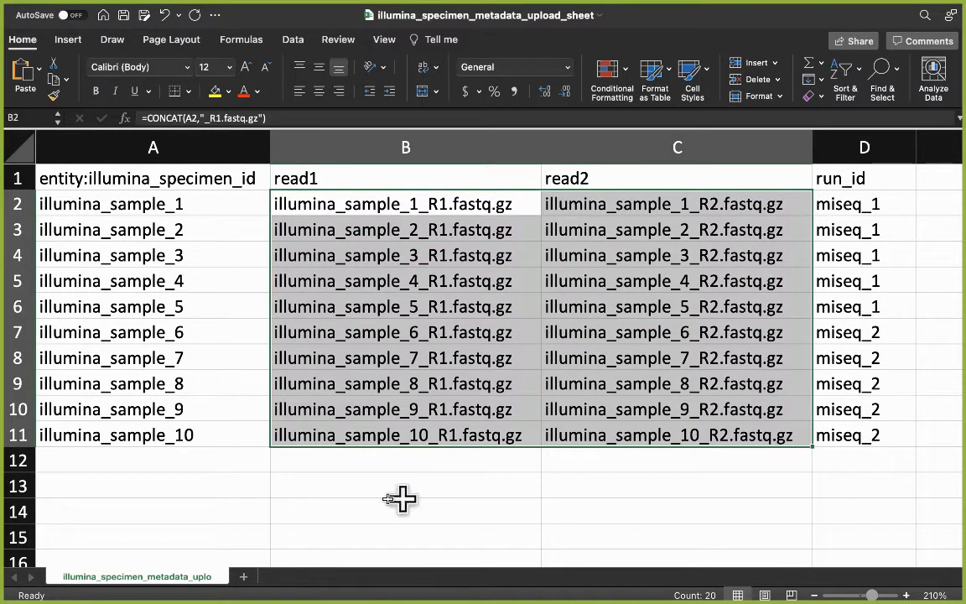
pyautogui.click(146, 459)
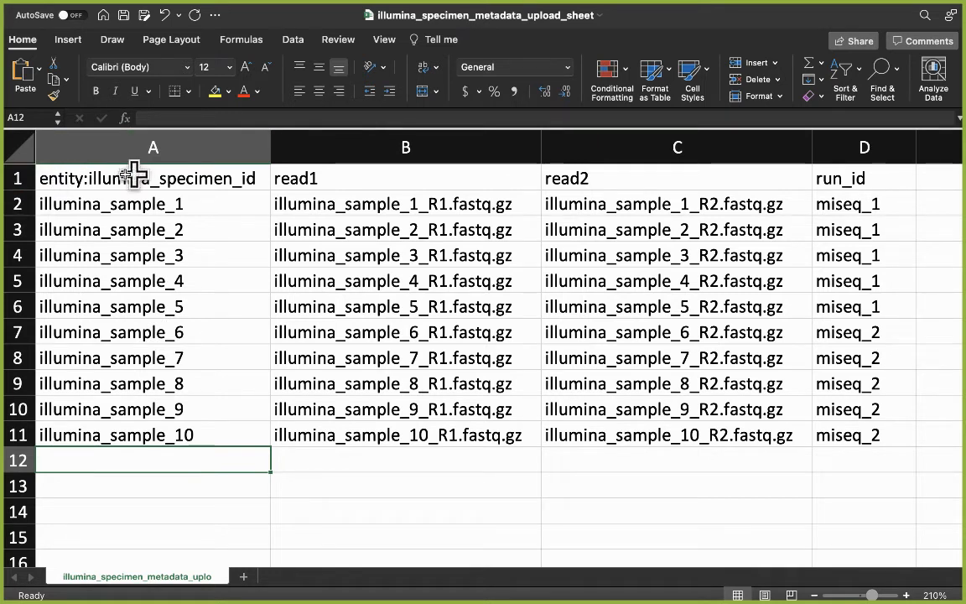
# Inspect the parts of the entity:illumina_specimen_id header in cell A1: the entity prefix, the table name and the _id suffix
pyautogui.click(64, 183)
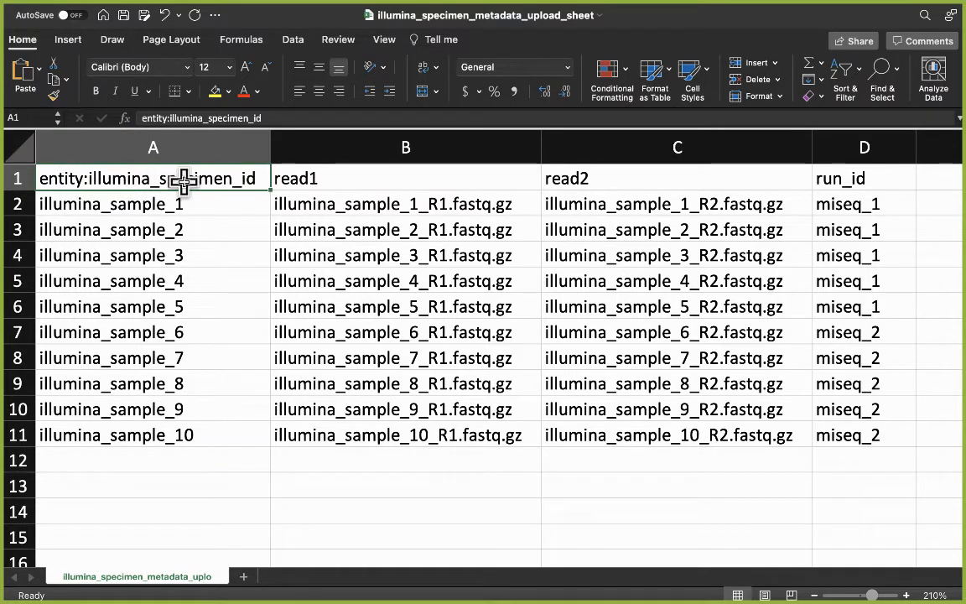
pyautogui.doubleClick(92, 178)
pyautogui.moveTo(91, 178); pyautogui.dragTo(40, 178)
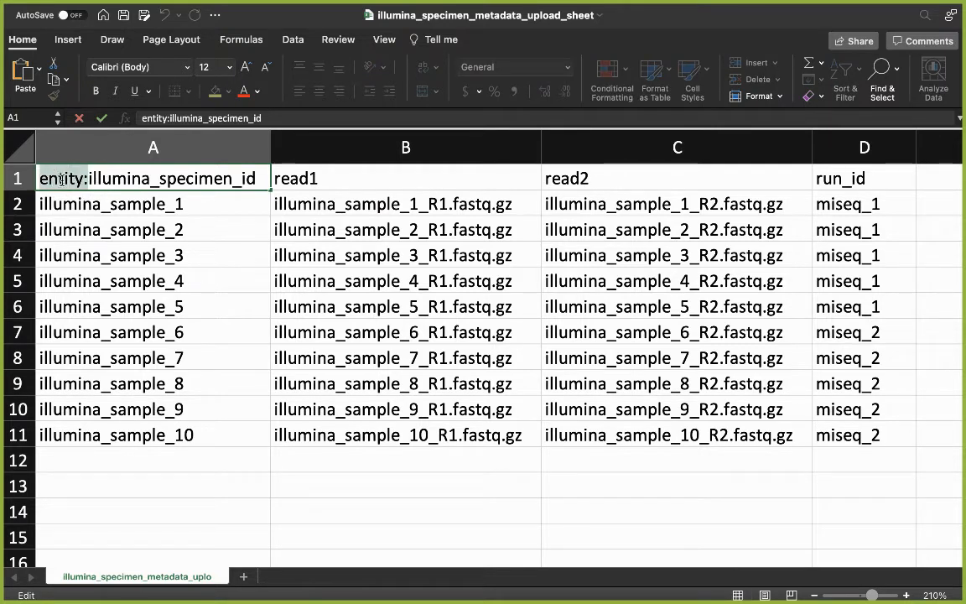
pyautogui.moveTo(88, 178); pyautogui.dragTo(235, 182)
pyautogui.click(257, 182)
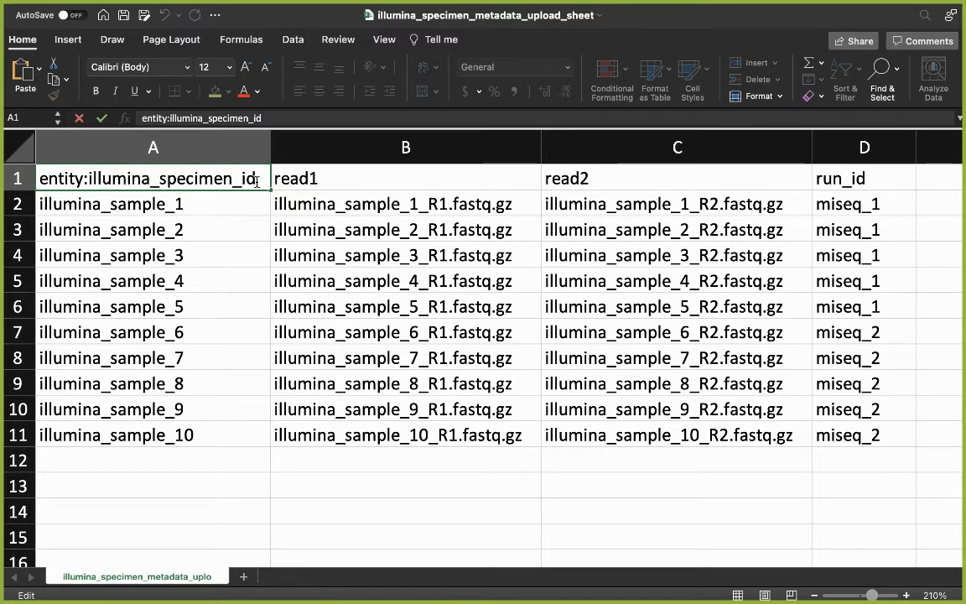
pyautogui.moveTo(88, 178); pyautogui.dragTo(267, 179)
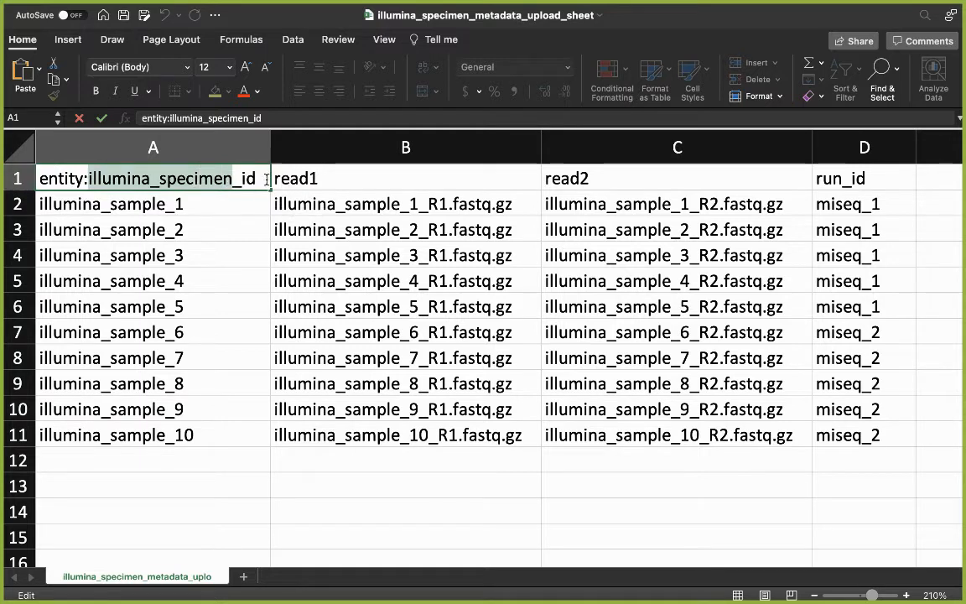
pyautogui.moveTo(259, 178); pyautogui.dragTo(241, 178)
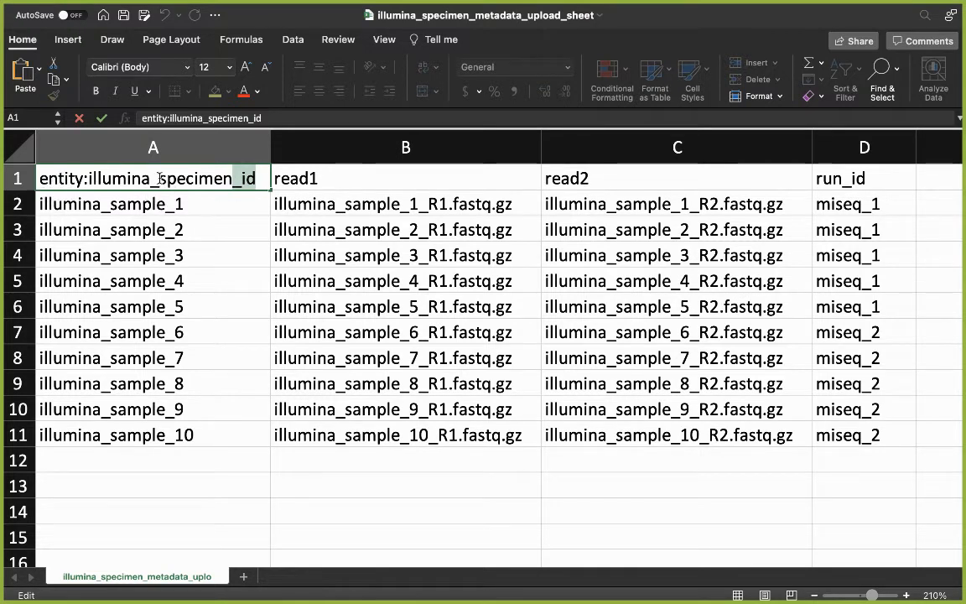
pyautogui.click(470, 231)
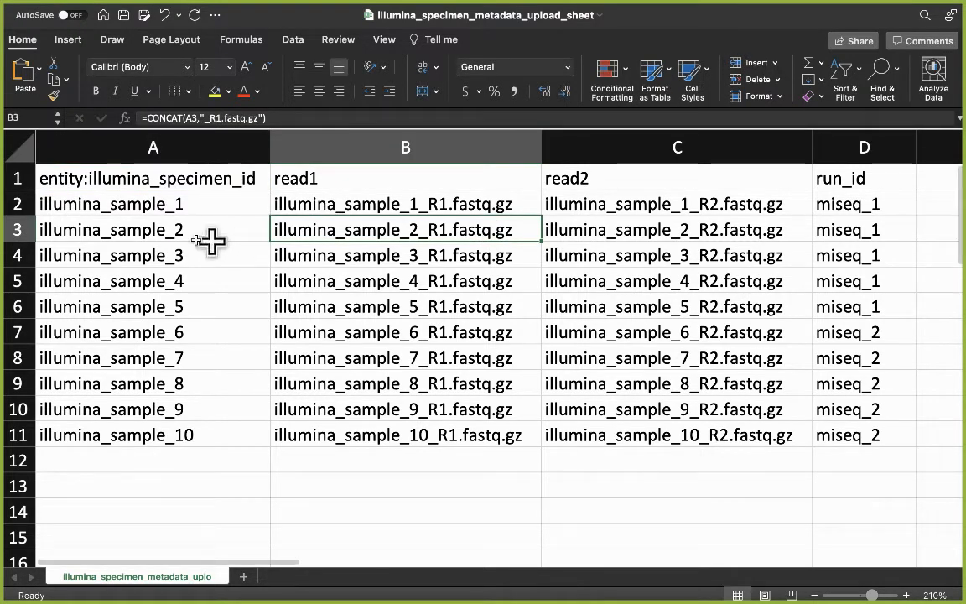
# Review the sample IDs in A2:A11 alongside their read file names in B2:C11
pyautogui.click(127, 180)
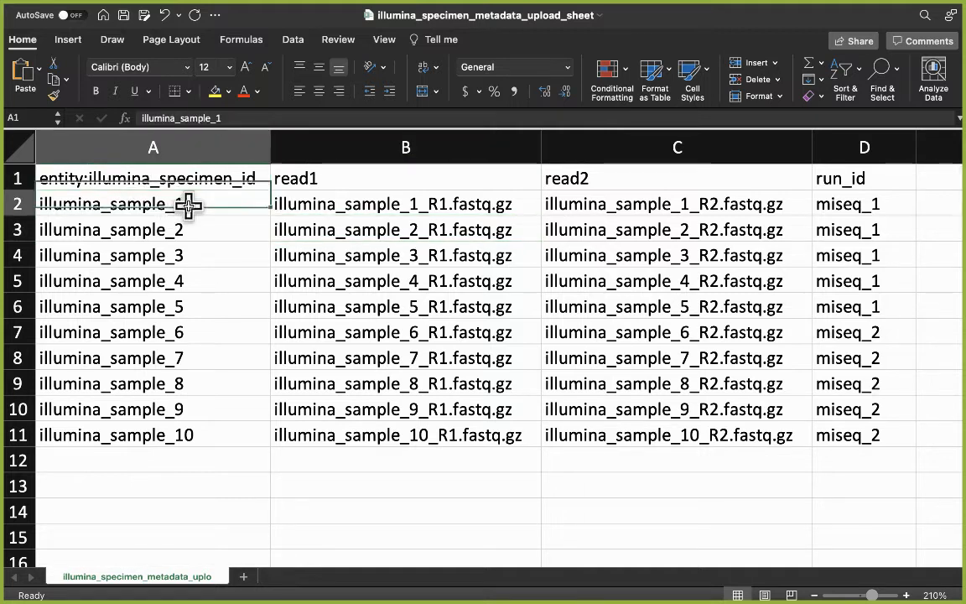
pyautogui.moveTo(188, 206); pyautogui.dragTo(226, 438)
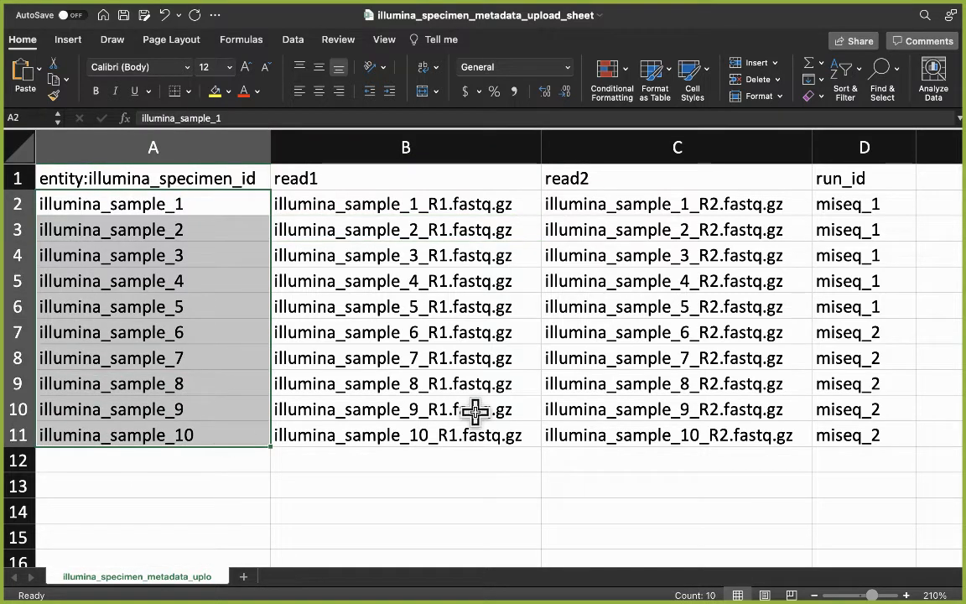
pyautogui.click(460, 210)
pyautogui.moveTo(371, 201); pyautogui.dragTo(635, 434)
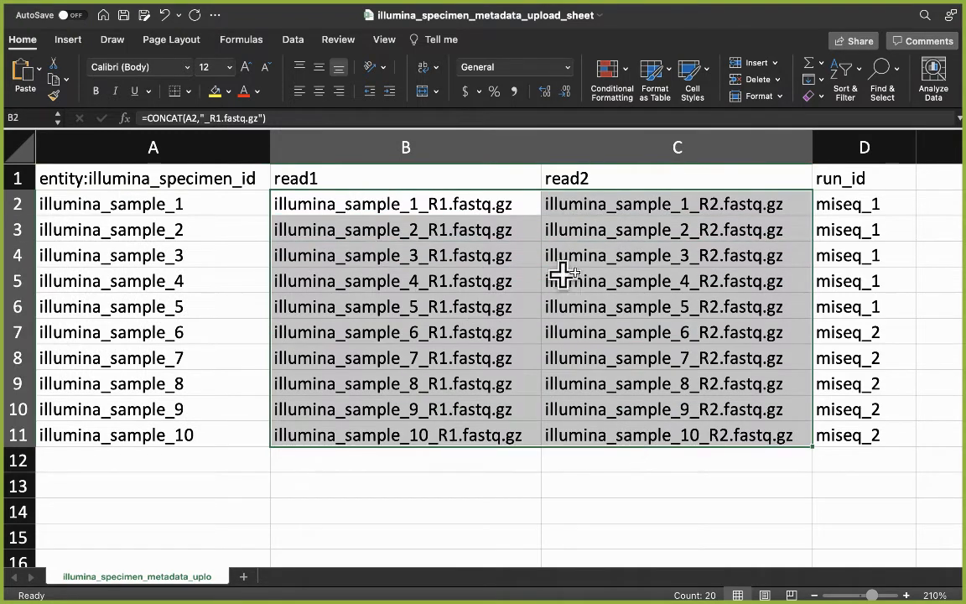
# Review the run_id values in D2:D11, followed by the whole metadata table in A1:D11
pyautogui.click(626, 249)
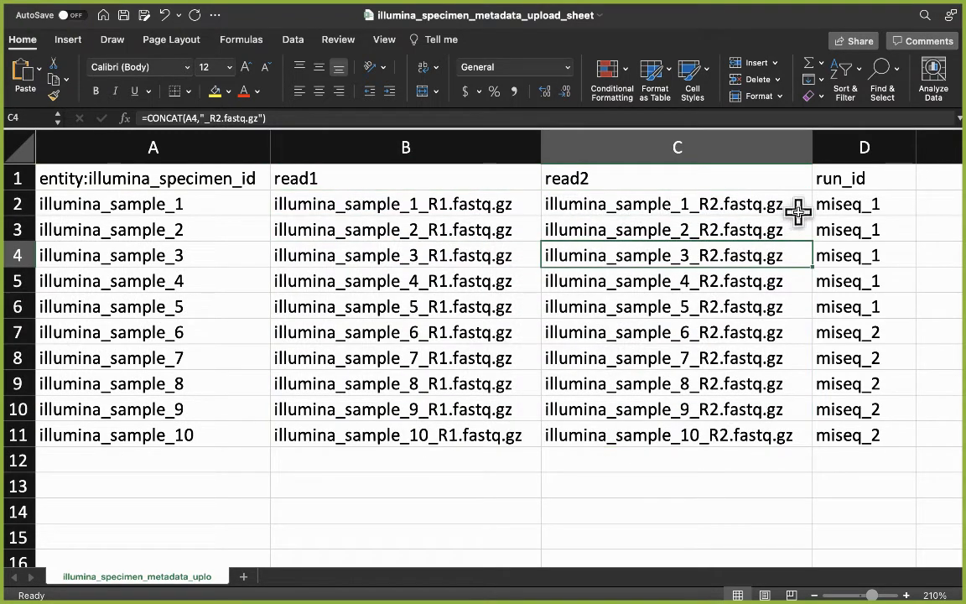
pyautogui.moveTo(819, 209); pyautogui.dragTo(867, 434)
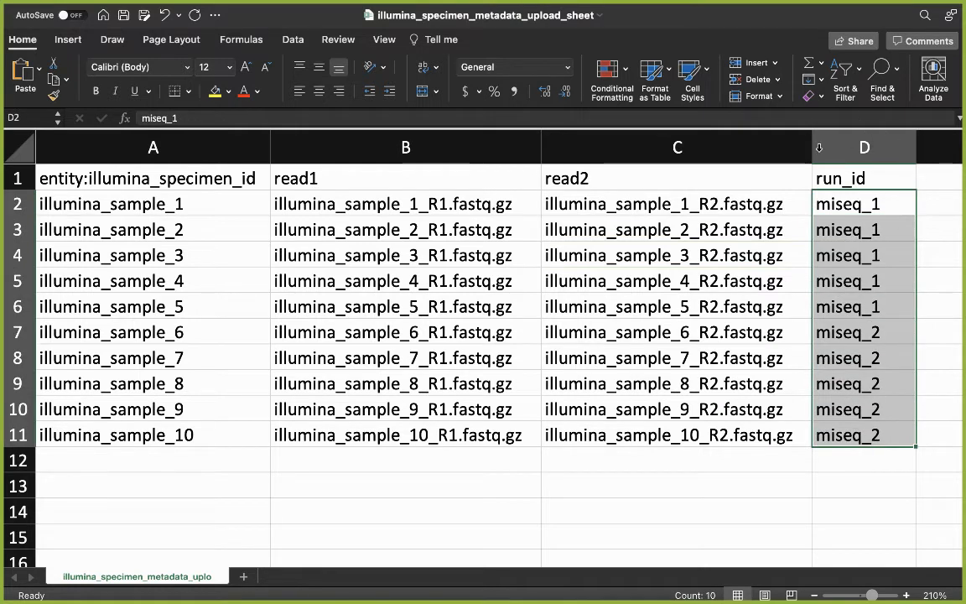
pyautogui.click(854, 203)
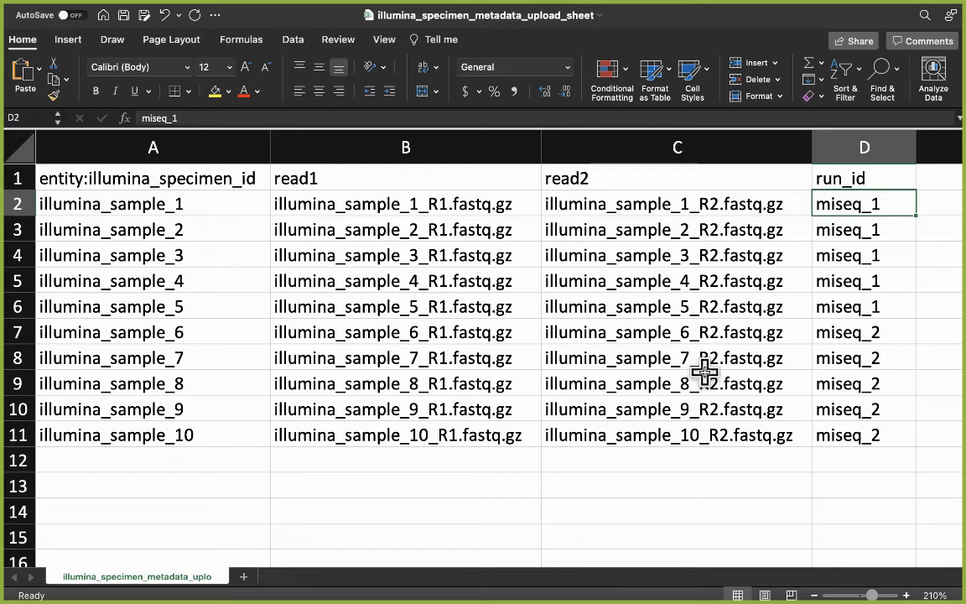
pyautogui.moveTo(76, 158); pyautogui.dragTo(820, 425)
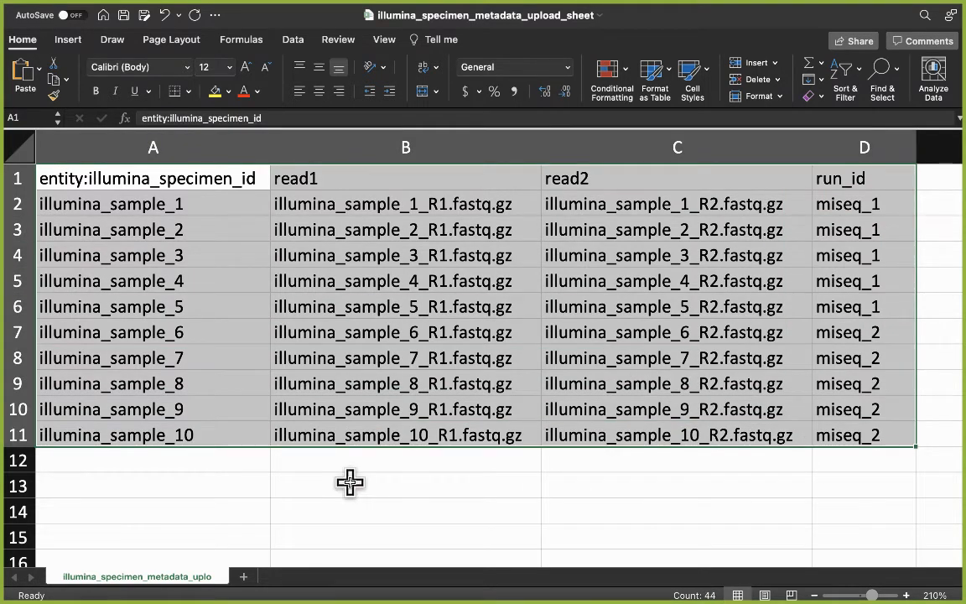
# Switch to the Terra Data Uploader in Chrome, check the uploaded read files and proceed to the metadata upload stage
pyautogui.press('super+Tab')
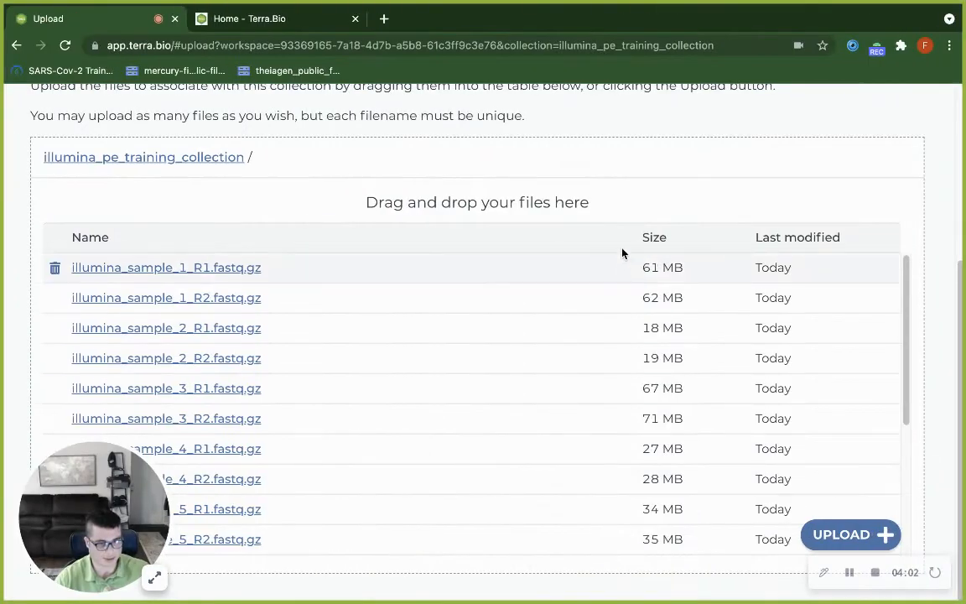
pyautogui.scroll(-5, 399, 365)
pyautogui.scroll(5, 604, 477)
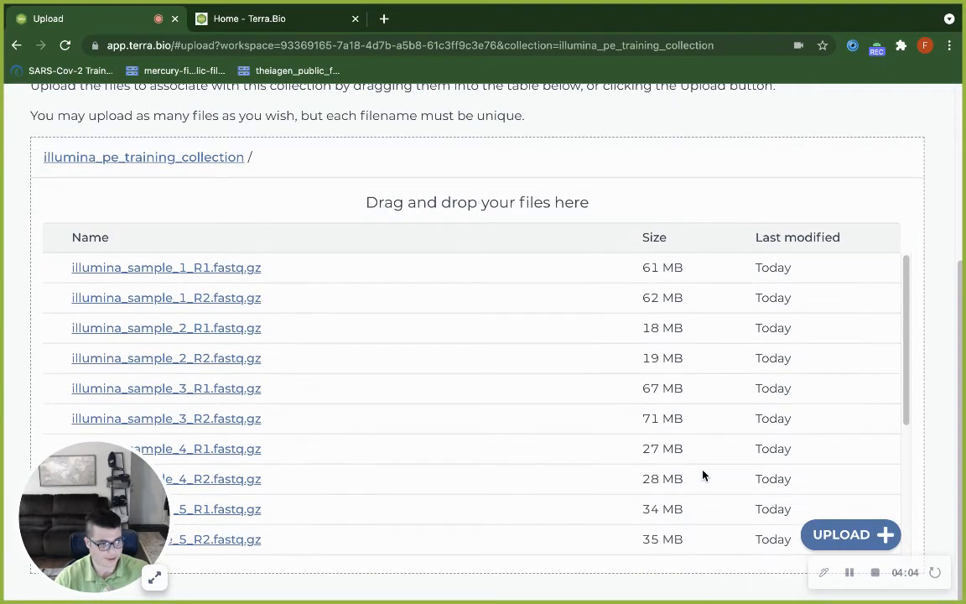
pyautogui.scroll(3, 938, 299)
pyautogui.scroll(3, 937, 299)
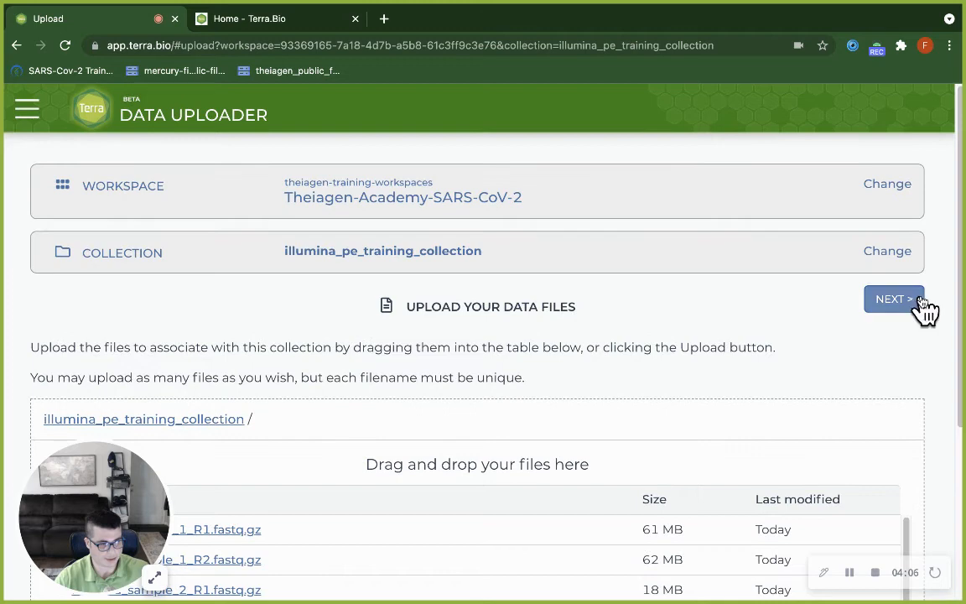
pyautogui.click(920, 304)
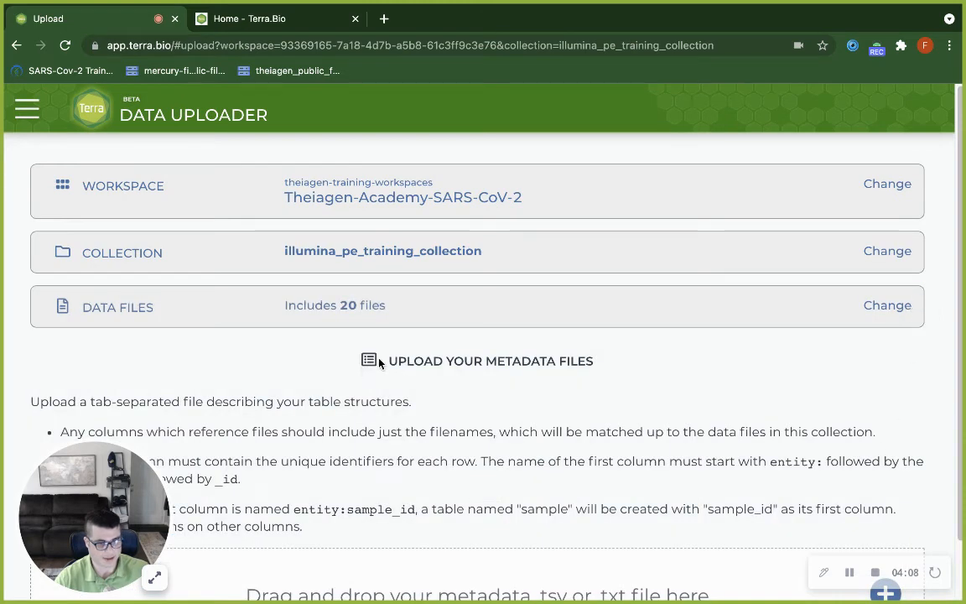
# Load the tab-separated illumina_specimen_metadata_upload_sheet.txt from the illumina_pe_example_data folder as the metadata file
pyautogui.tripleClick(539, 367)
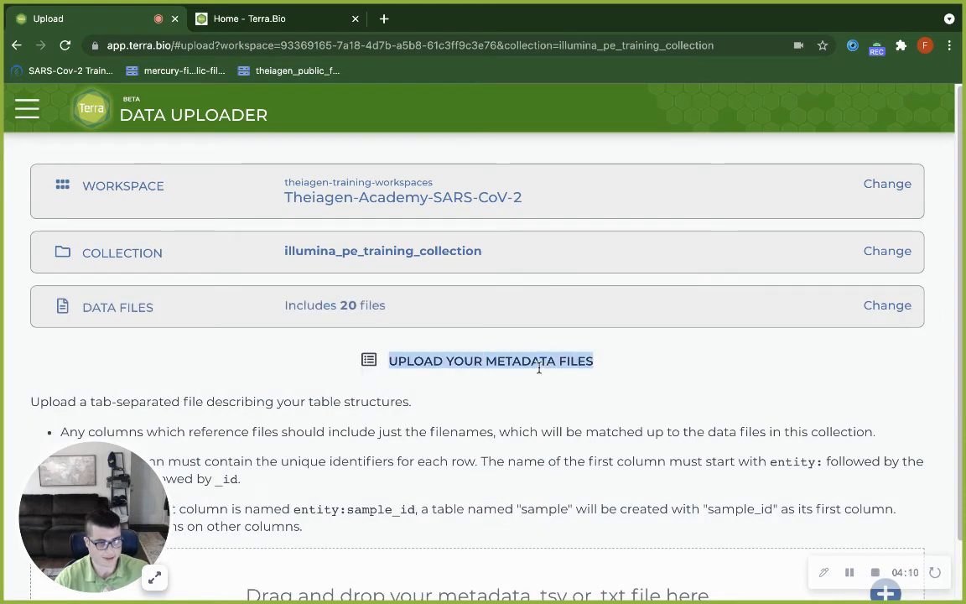
pyautogui.scroll(-2, 545, 375)
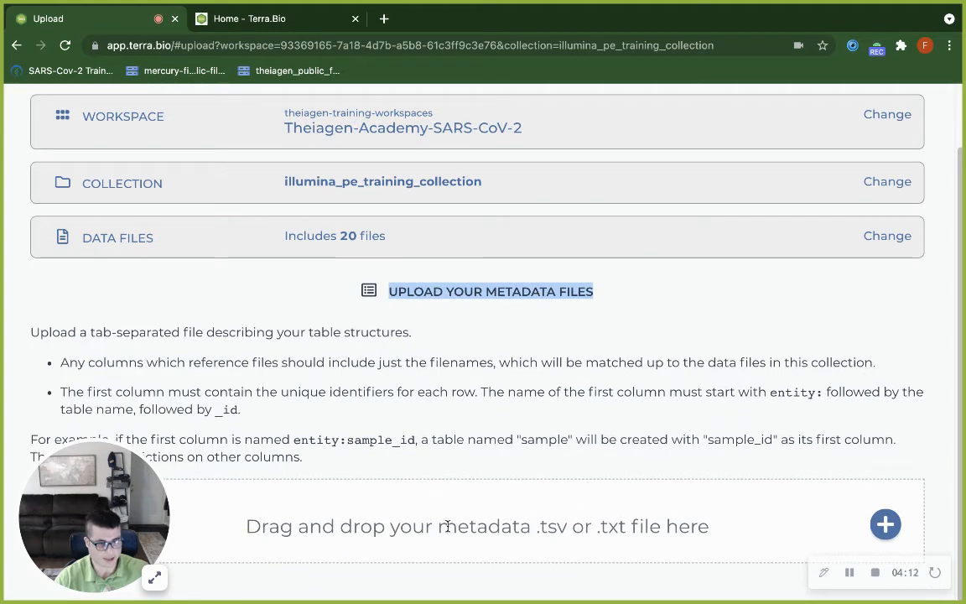
pyautogui.moveTo(439, 526); pyautogui.dragTo(613, 529)
pyautogui.click(877, 525)
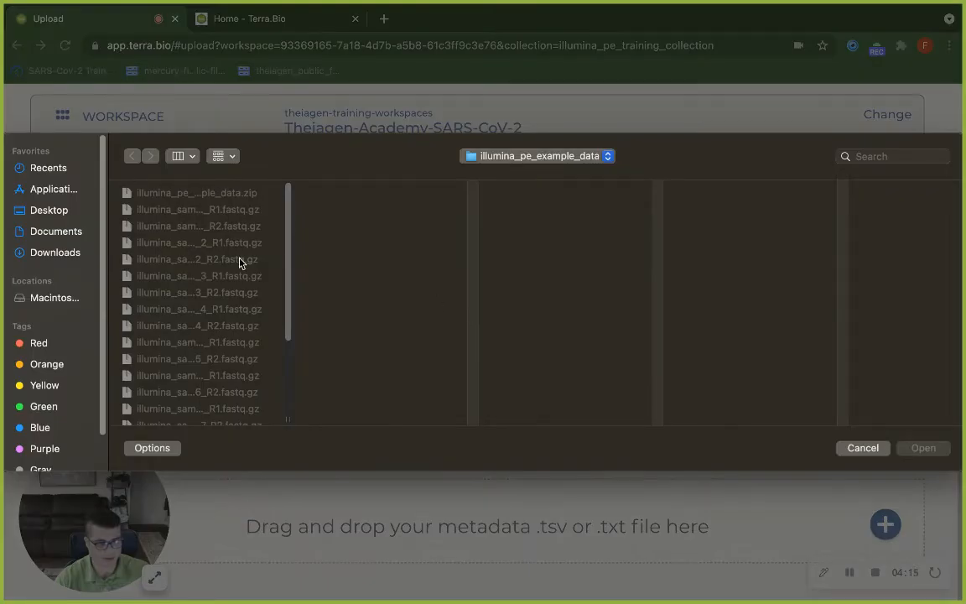
pyautogui.scroll(-5, 239, 263)
pyautogui.click(189, 393)
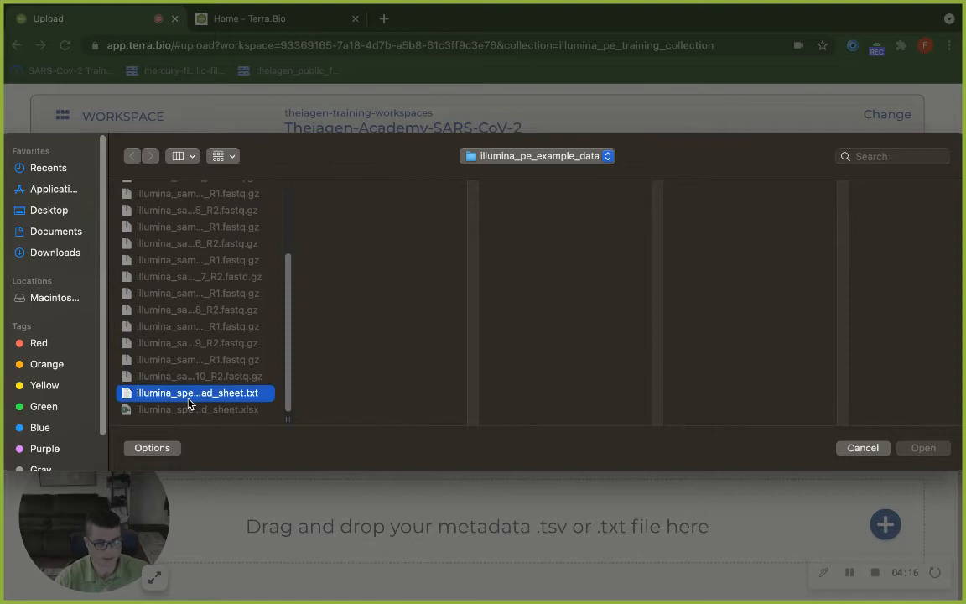
pyautogui.click(923, 449)
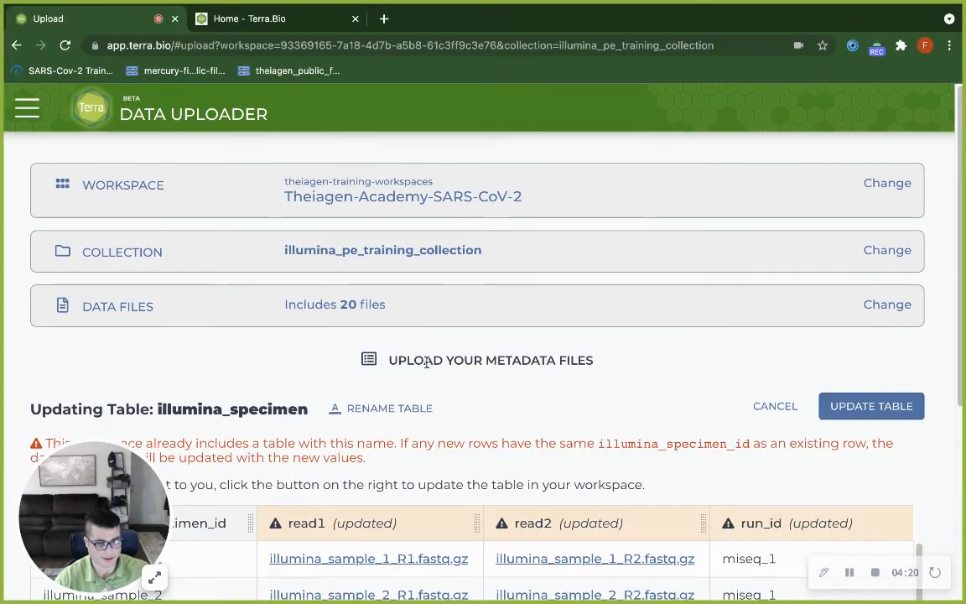
# Read the duplicate table name notice and examine the preview of the illumina_specimen table
pyautogui.scroll(-3, 226, 340)
pyautogui.moveTo(54, 317); pyautogui.dragTo(392, 331)
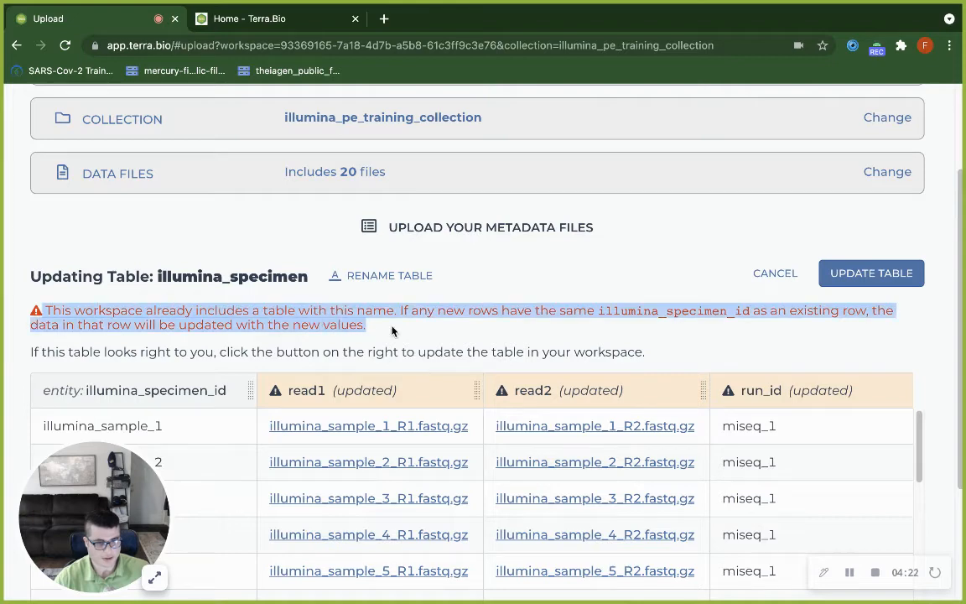
pyautogui.click(403, 330)
pyautogui.scroll(-3, 649, 316)
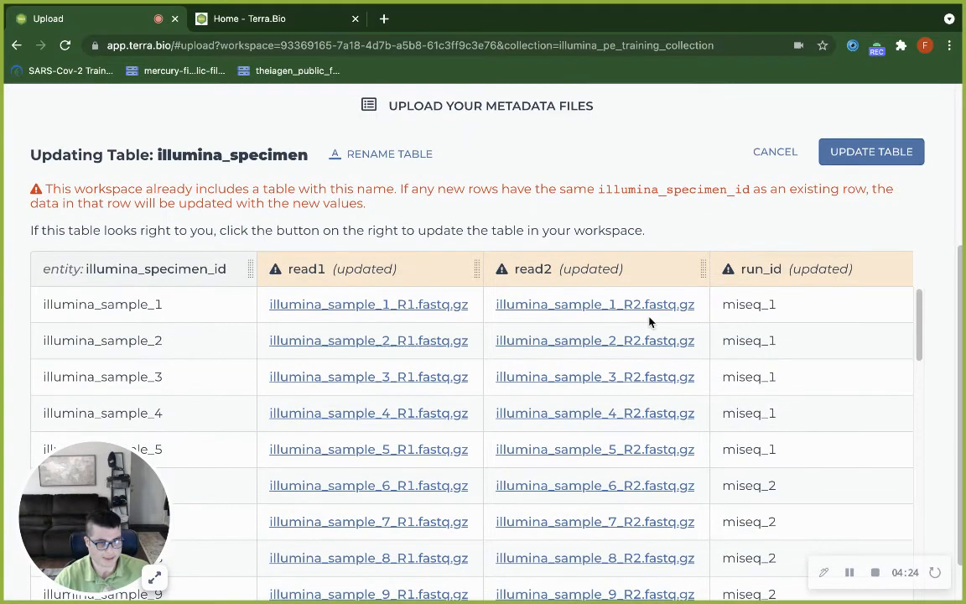
# Check that the illumina_sample_1_R1.fastq.gz entry links to its uploaded file by viewing the file details
pyautogui.click(417, 306)
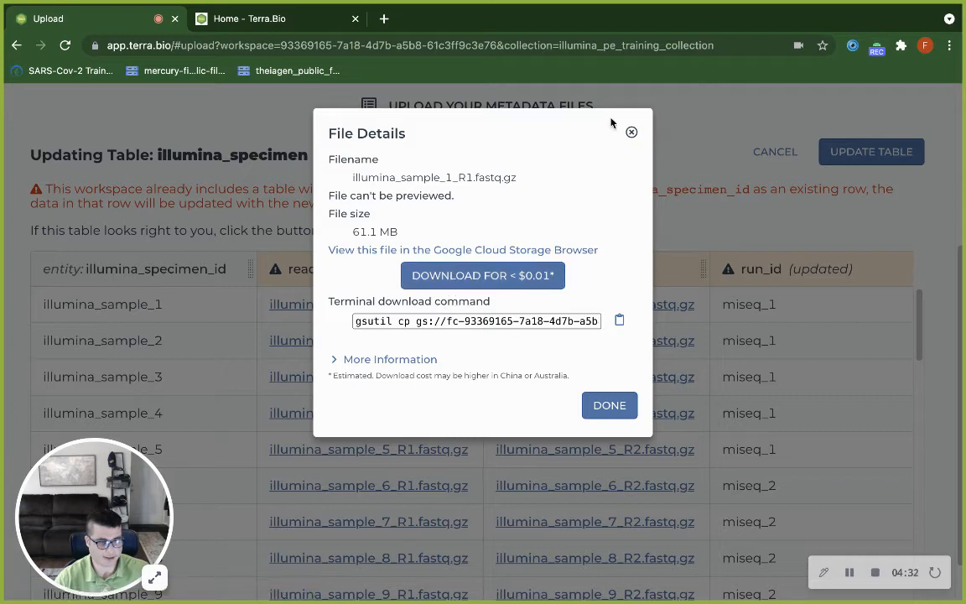
pyautogui.click(632, 136)
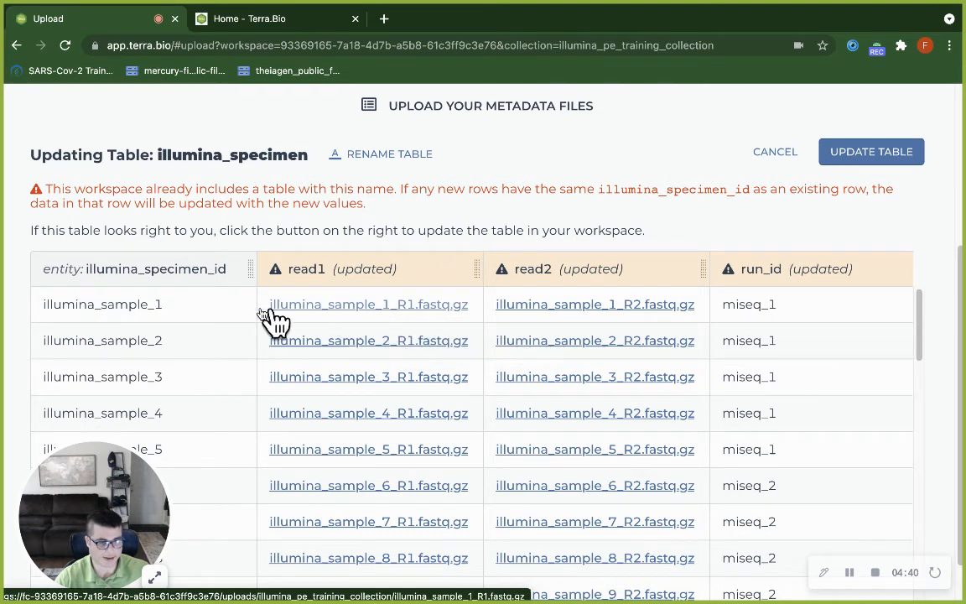
pyautogui.click(306, 316)
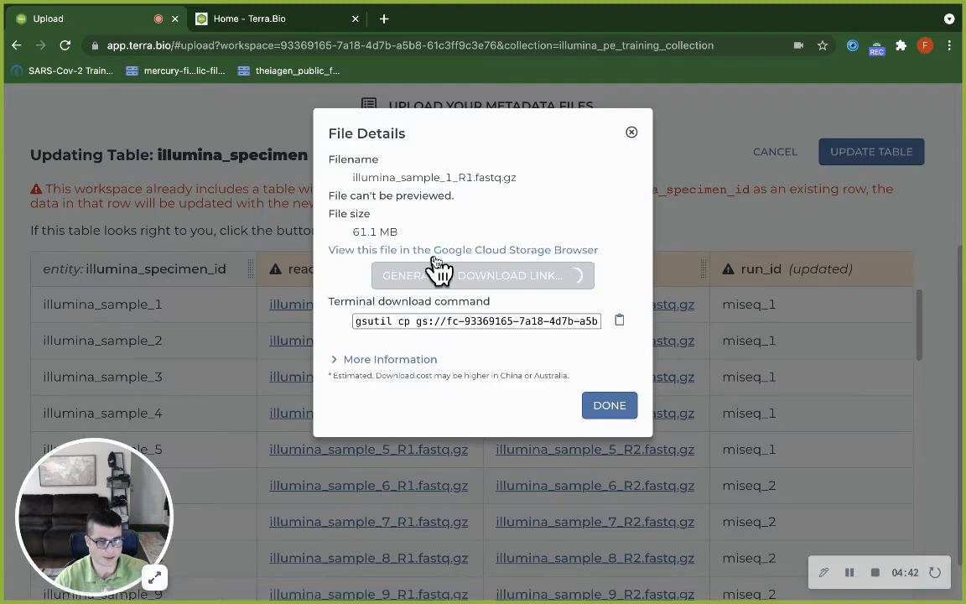
pyautogui.click(632, 132)
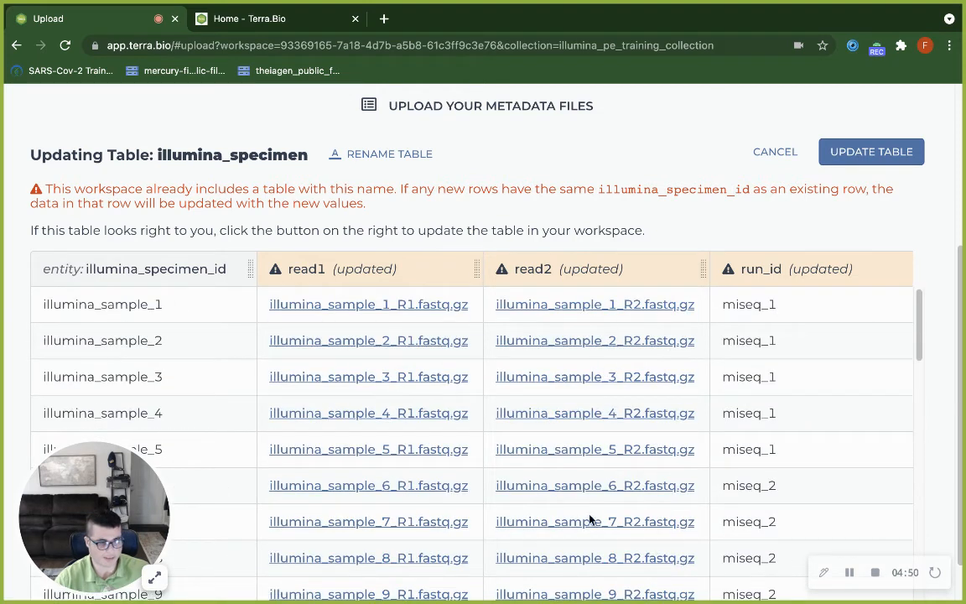
# Update the illumina_specimen table in the workspace with the previewed metadata
pyautogui.click(867, 153)
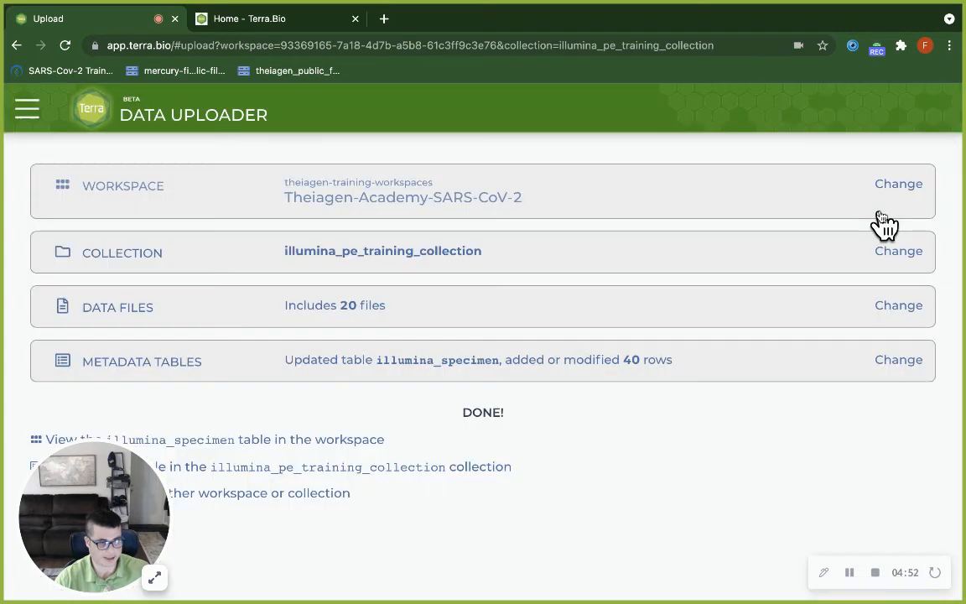
pyautogui.doubleClick(481, 410)
pyautogui.click(666, 456)
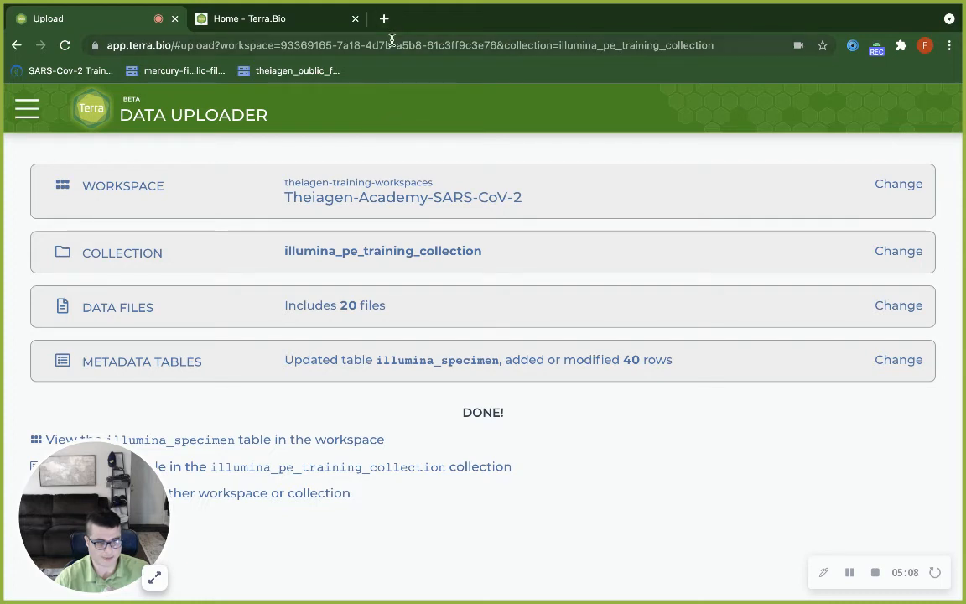
# Go to the workspaces list and filter it by the billing project theiagen-training-workspaces
pyautogui.click(33, 108)
pyautogui.click(84, 218)
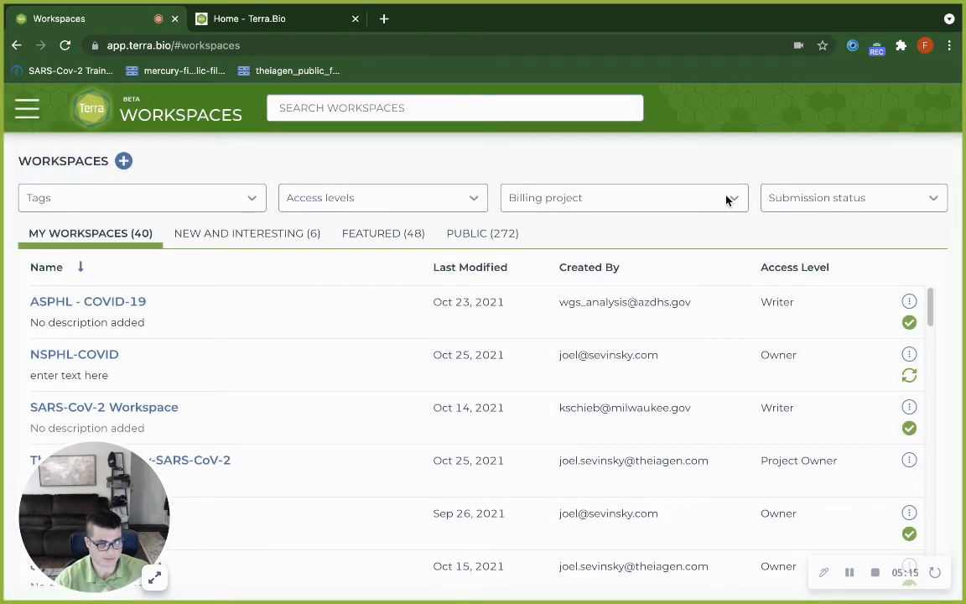
pyautogui.click(729, 198)
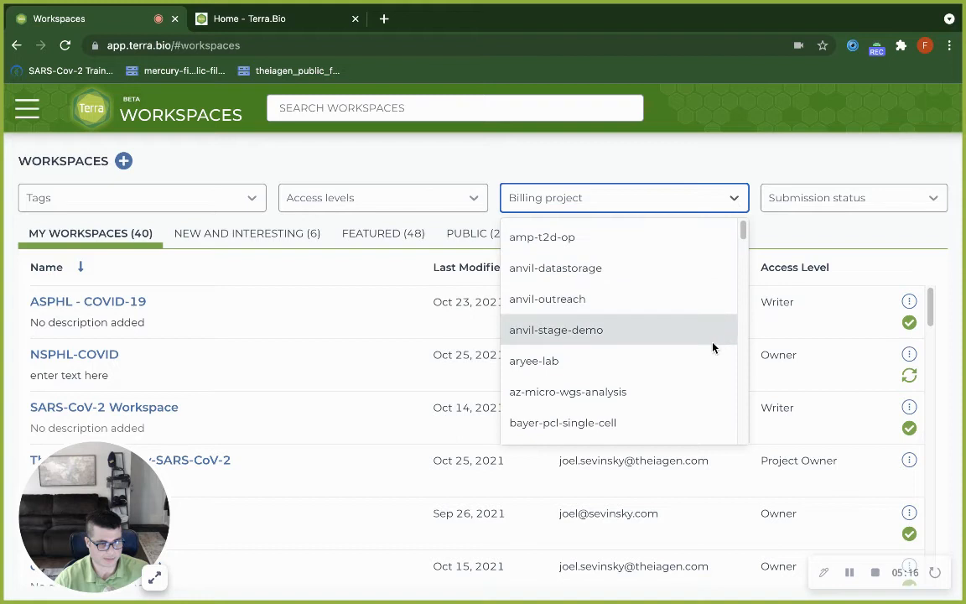
pyautogui.scroll(-10, 713, 348)
pyautogui.scroll(2, 693, 392)
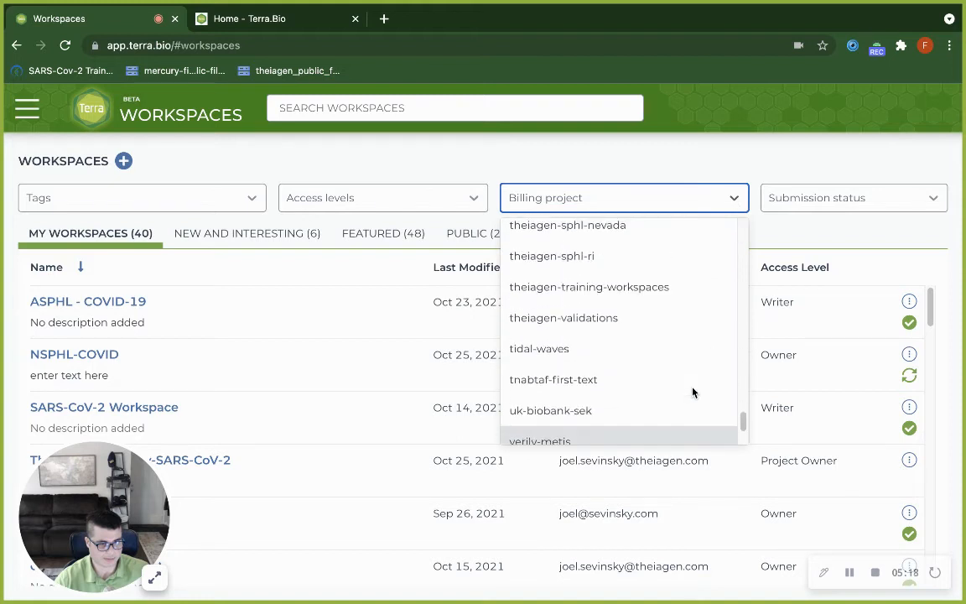
pyautogui.click(647, 294)
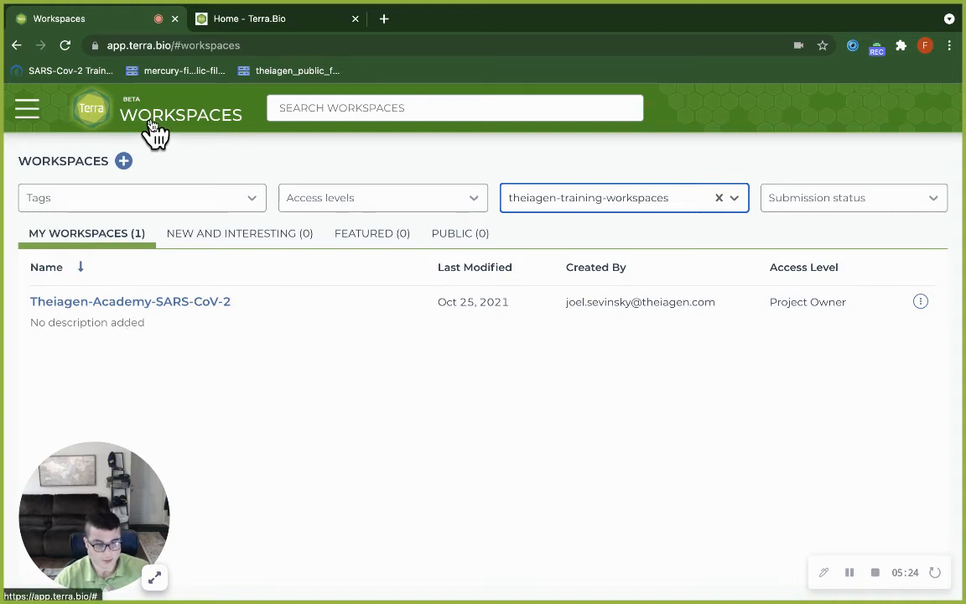
# Open the illumina_specimen data table in the Theiagen-Academy-SARS-CoV-2 workspace and view its columns through run_id
pyautogui.click(223, 308)
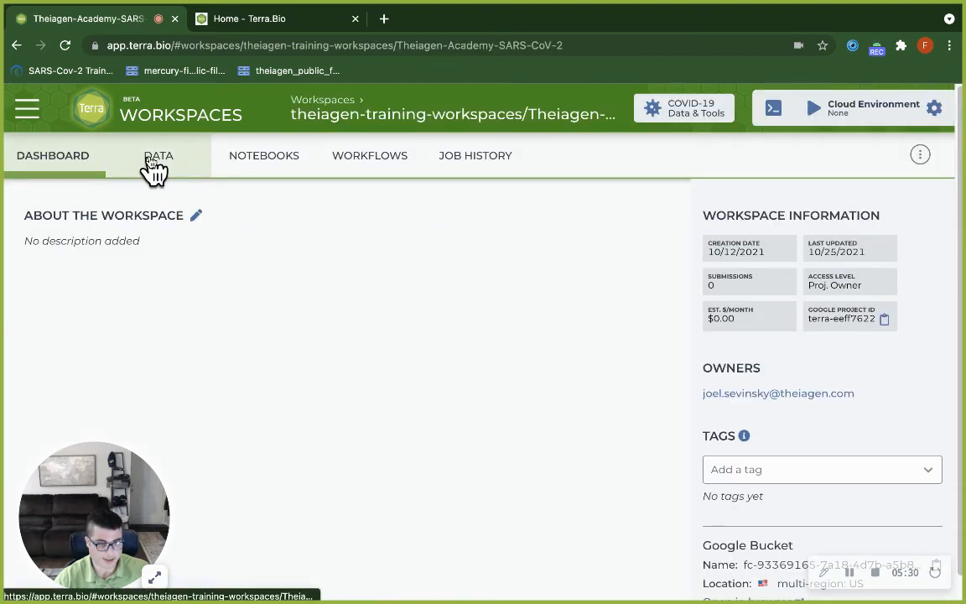
pyautogui.click(152, 162)
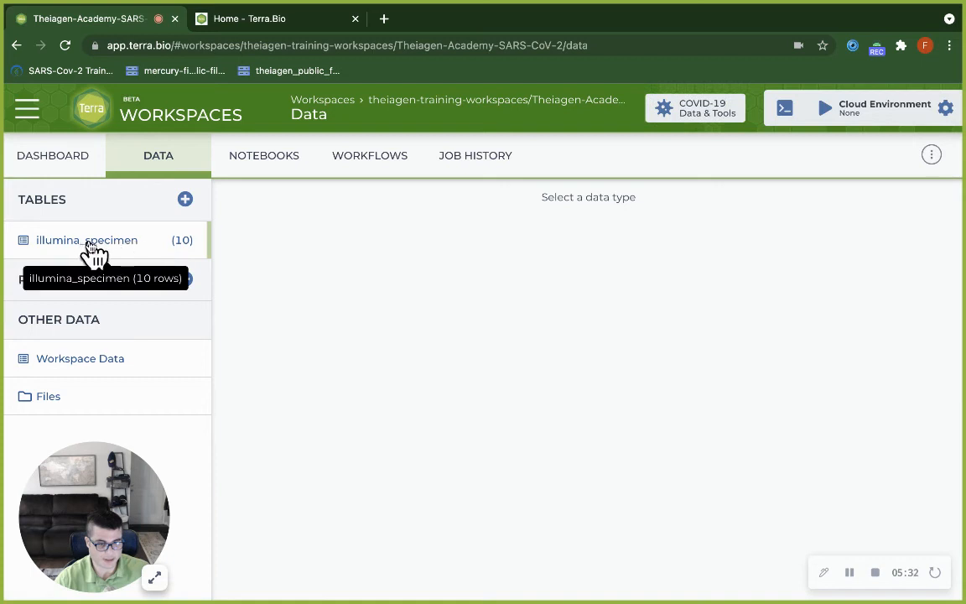
pyautogui.click(90, 245)
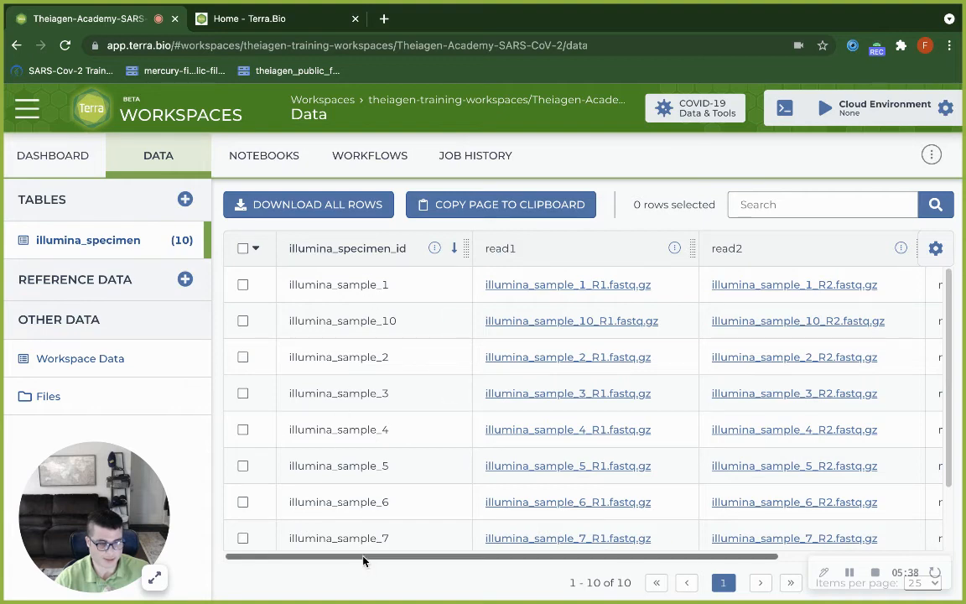
pyautogui.hscroll(3, 394, 353)
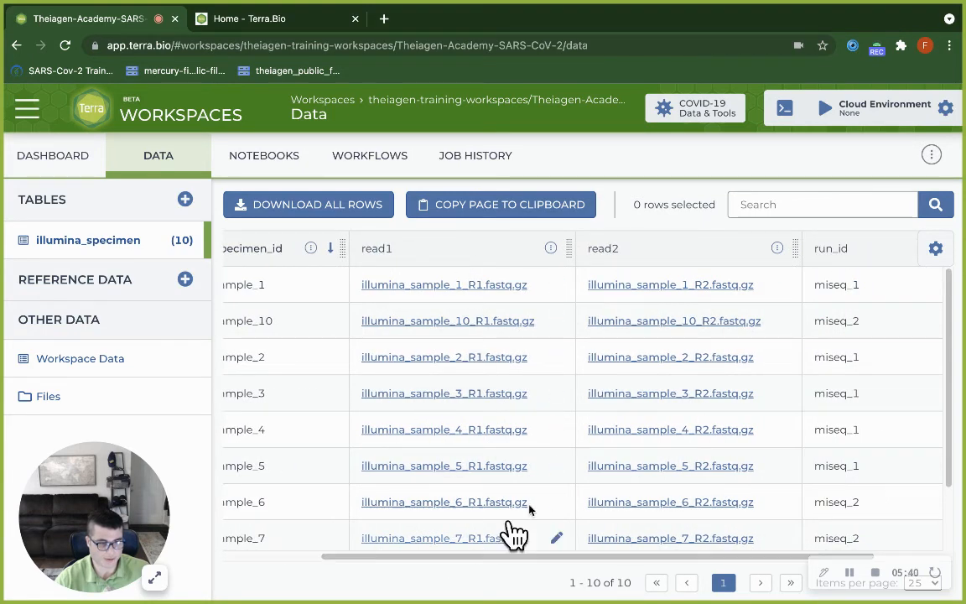
pyautogui.hscroll(2, 770, 416)
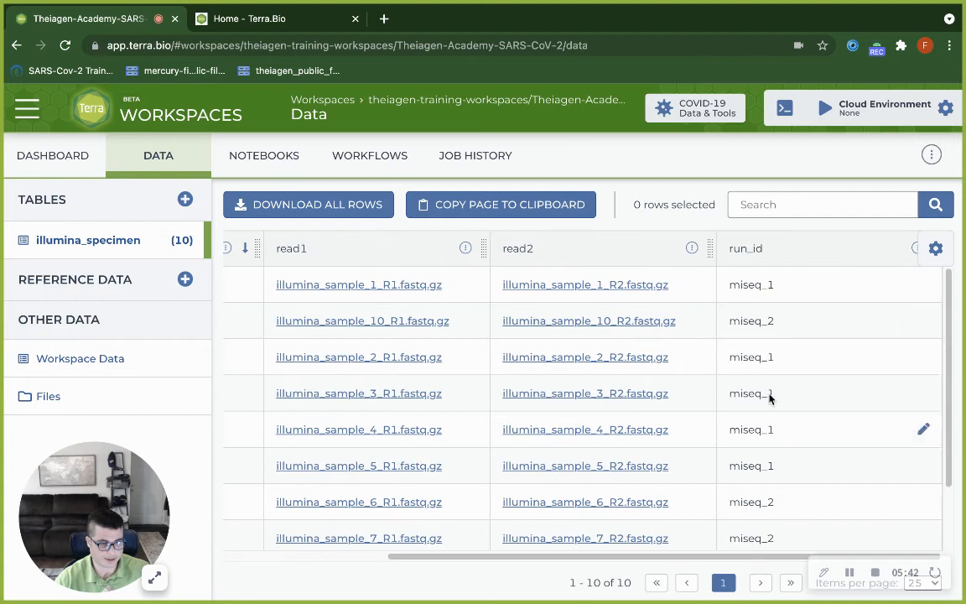
# Copy the run_id miseq_2 from the illumina_sample_6 row and search the illumina_specimen table for it
pyautogui.doubleClick(758, 502)
pyautogui.rightClick(760, 502)
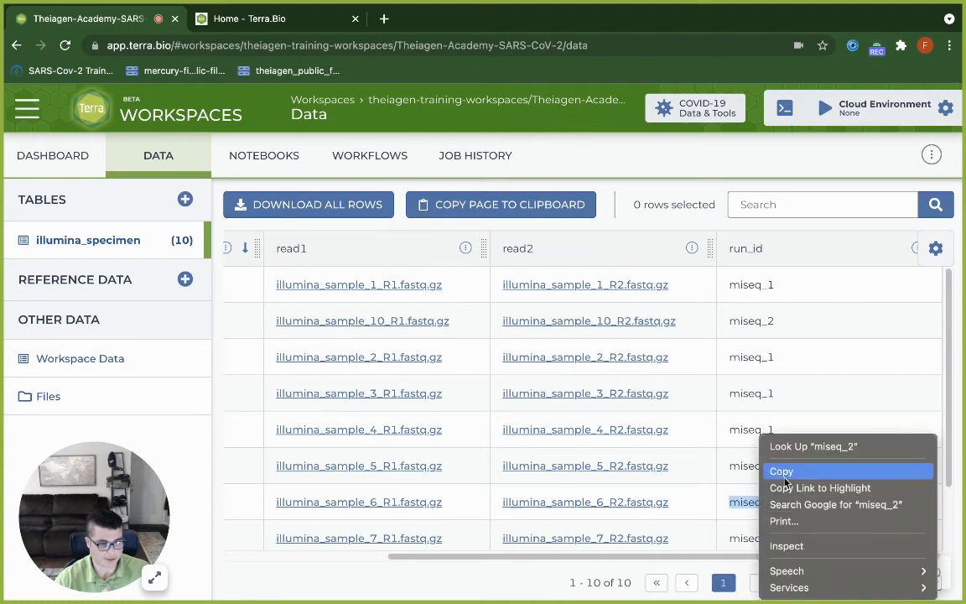
pyautogui.click(784, 472)
pyautogui.click(776, 501)
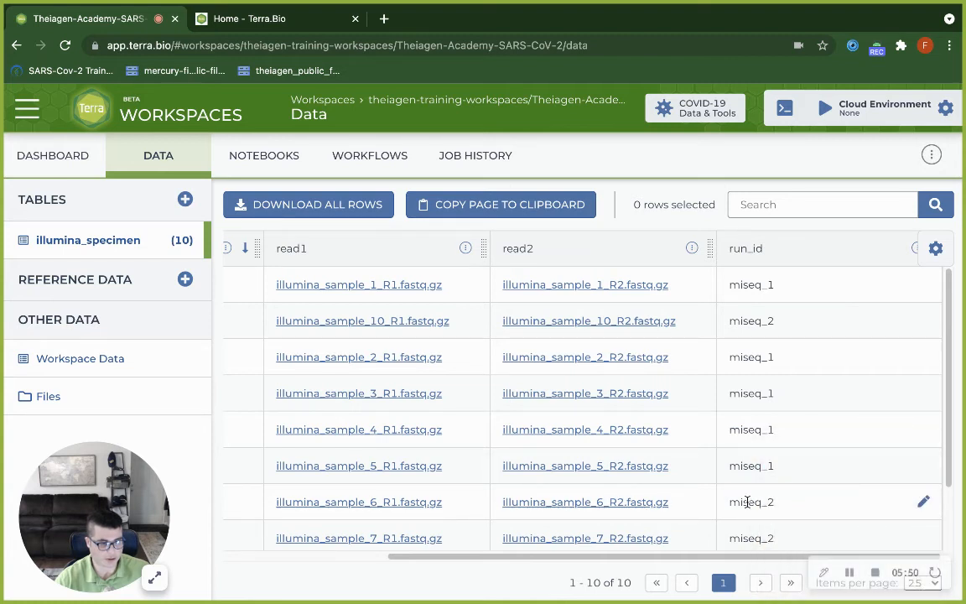
pyautogui.doubleClick(749, 501)
pyautogui.click(798, 211)
pyautogui.rightClick(798, 210)
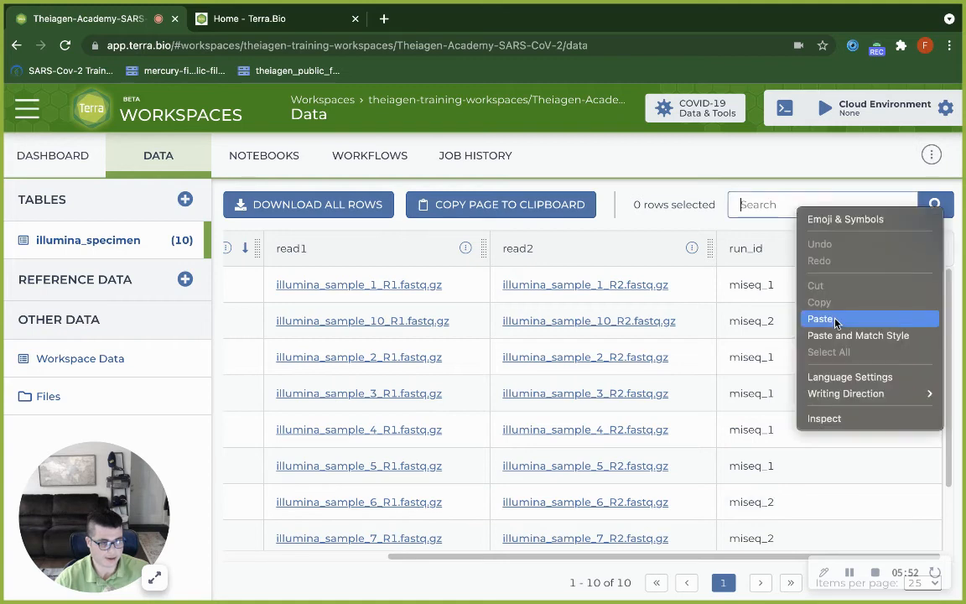
pyautogui.click(835, 320)
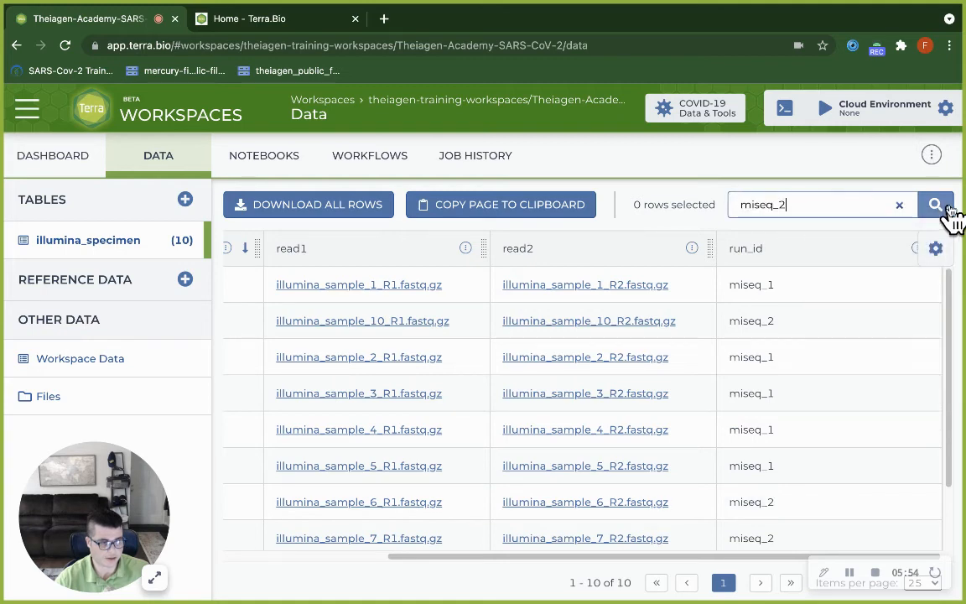
pyautogui.click(948, 210)
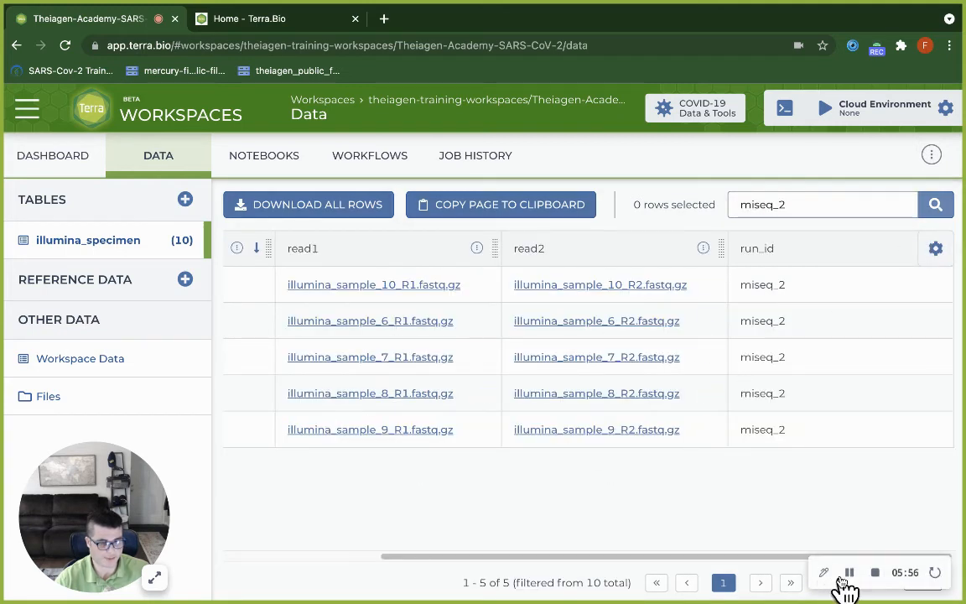
# Hide the read1, read2 and run_id columns in the table's column selection, show all of them again and apply the selection
pyautogui.moveTo(792, 558); pyautogui.dragTo(566, 559)
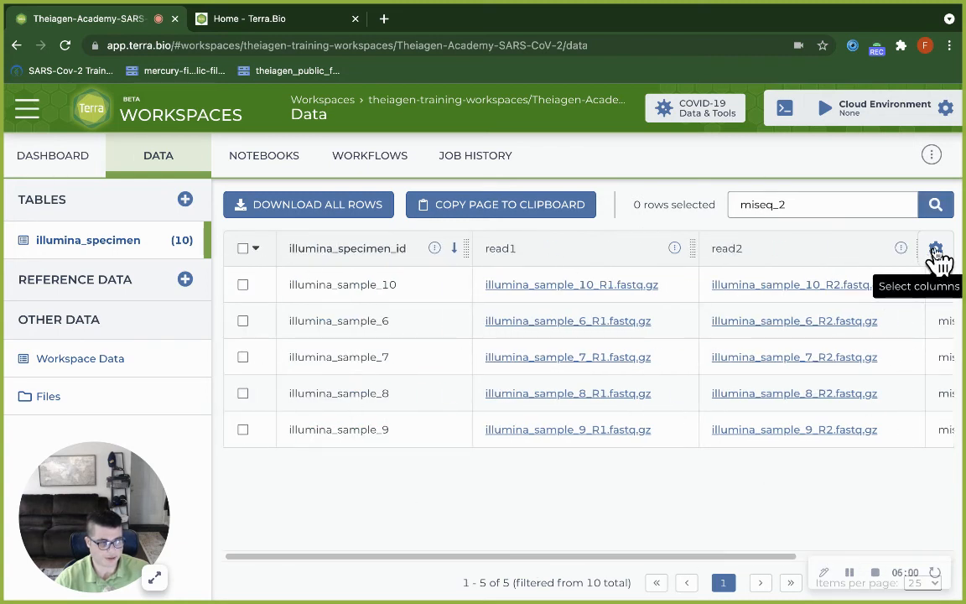
pyautogui.click(936, 250)
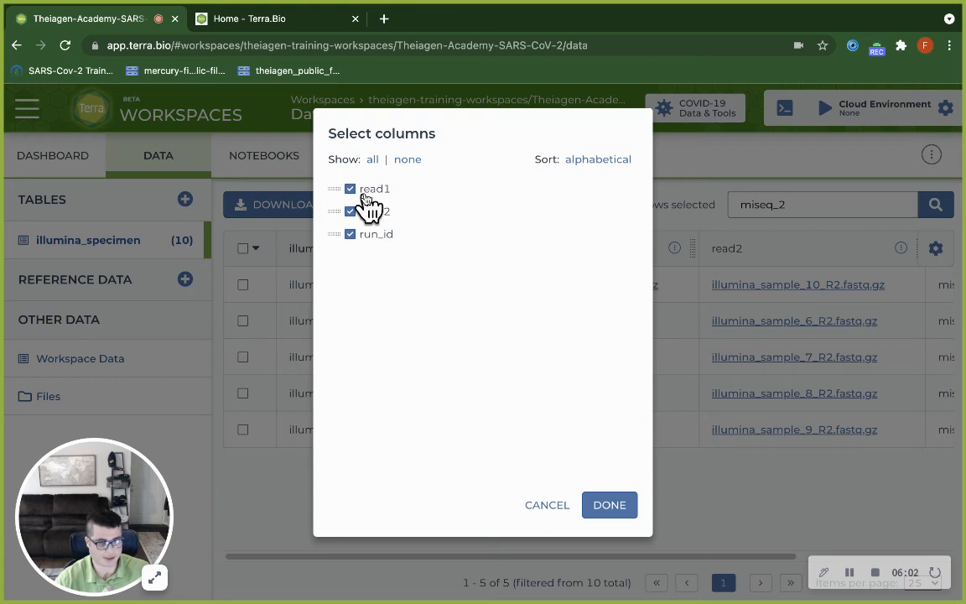
pyautogui.click(362, 189)
pyautogui.click(369, 211)
pyautogui.click(406, 161)
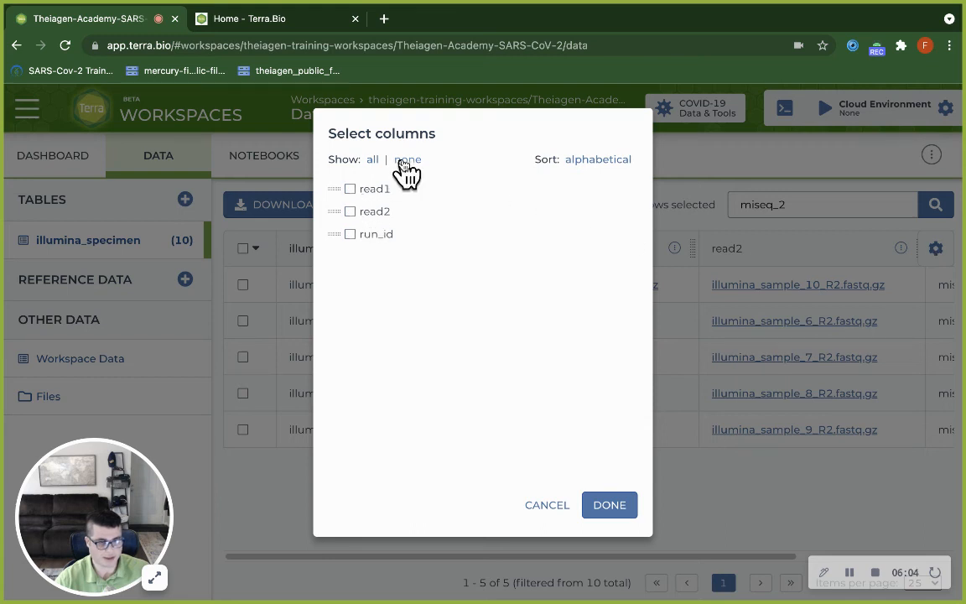
pyautogui.click(373, 161)
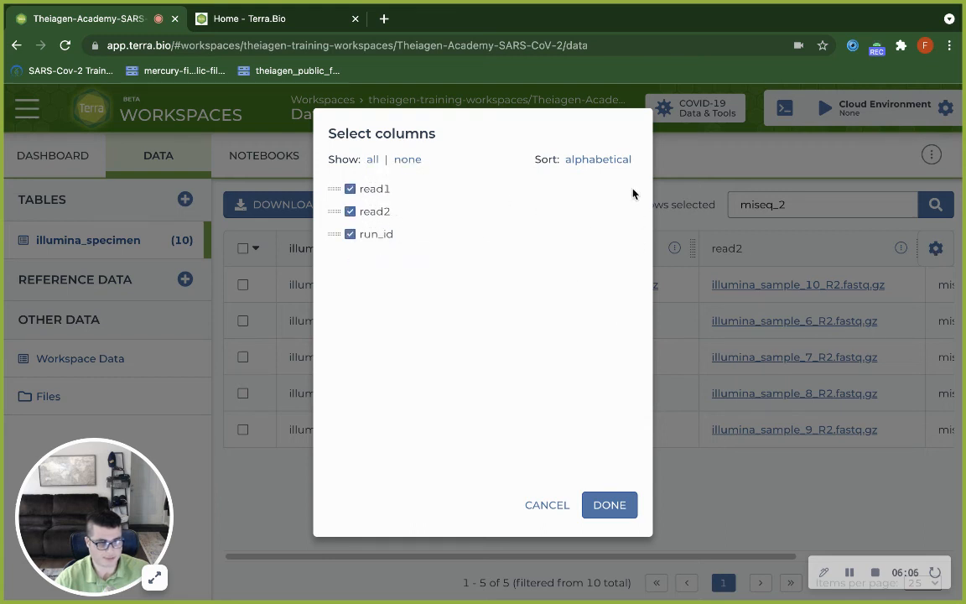
pyautogui.click(617, 506)
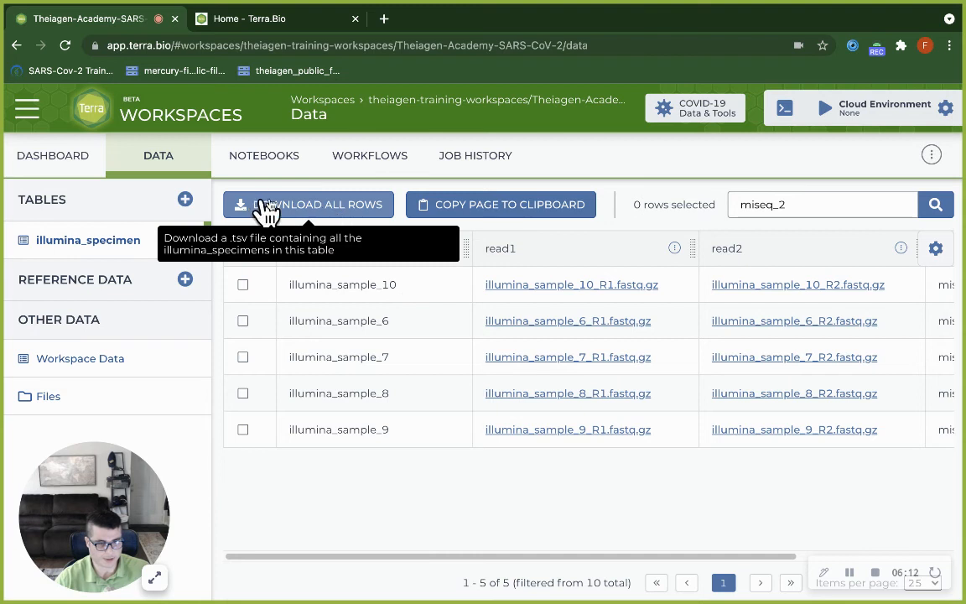
# Download all rows of the illumina_specimen table as a .tsv file
pyautogui.click(340, 210)
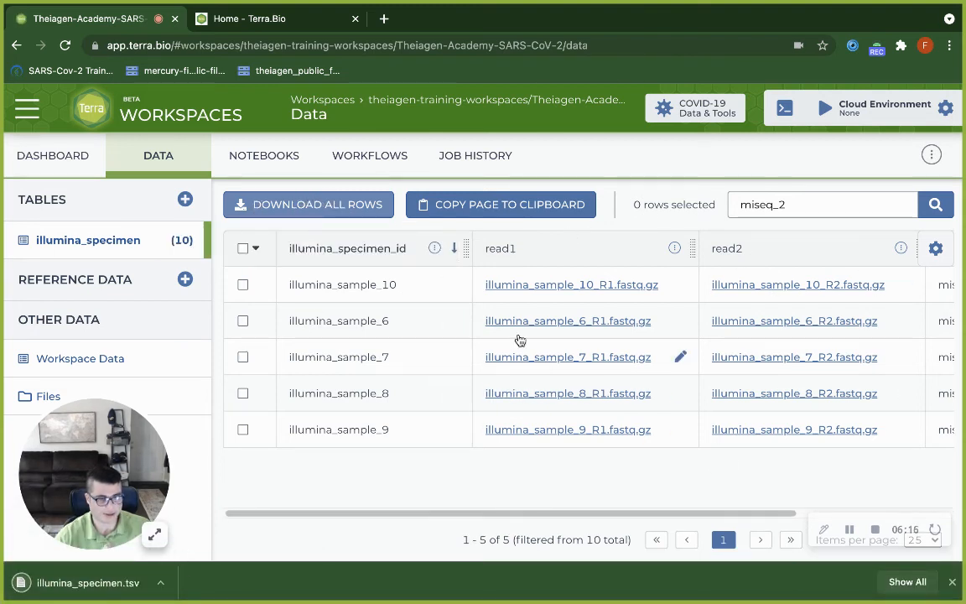
# Select all rows filtered by miseq_2, review their columns through run_id and copy the current table page to the clipboard
pyautogui.click(242, 248)
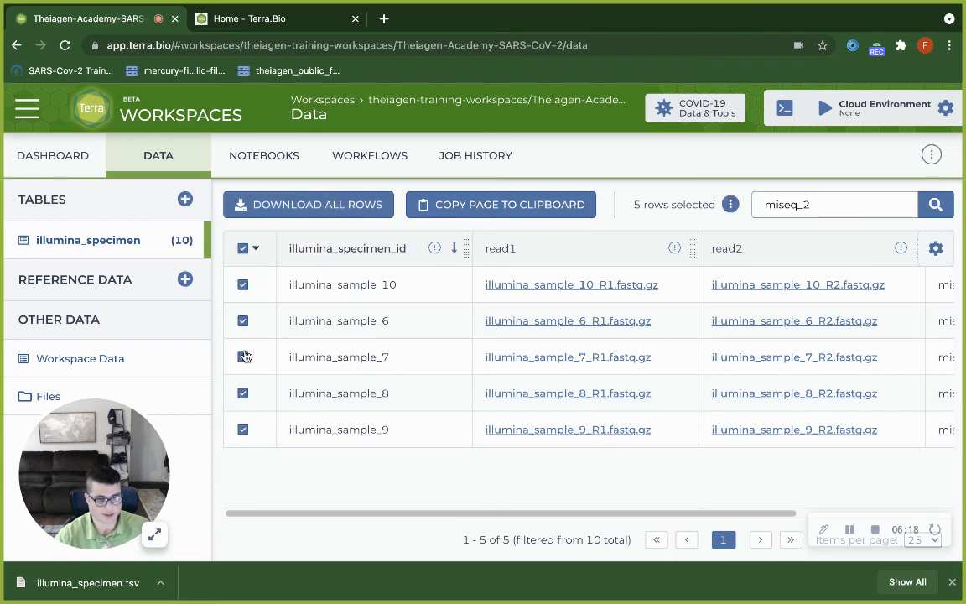
pyautogui.moveTo(682, 513); pyautogui.dragTo(805, 514)
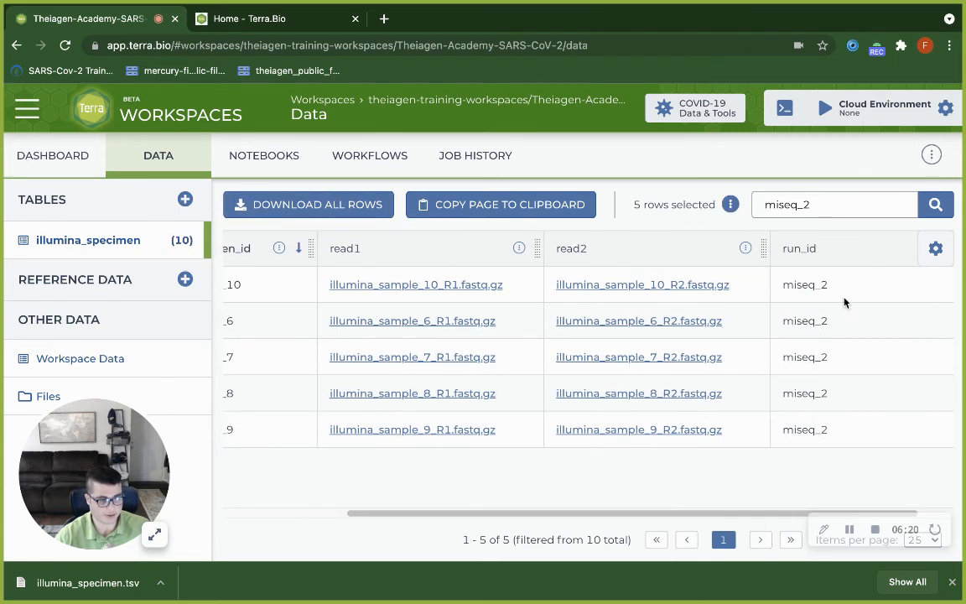
pyautogui.moveTo(447, 513); pyautogui.dragTo(261, 505)
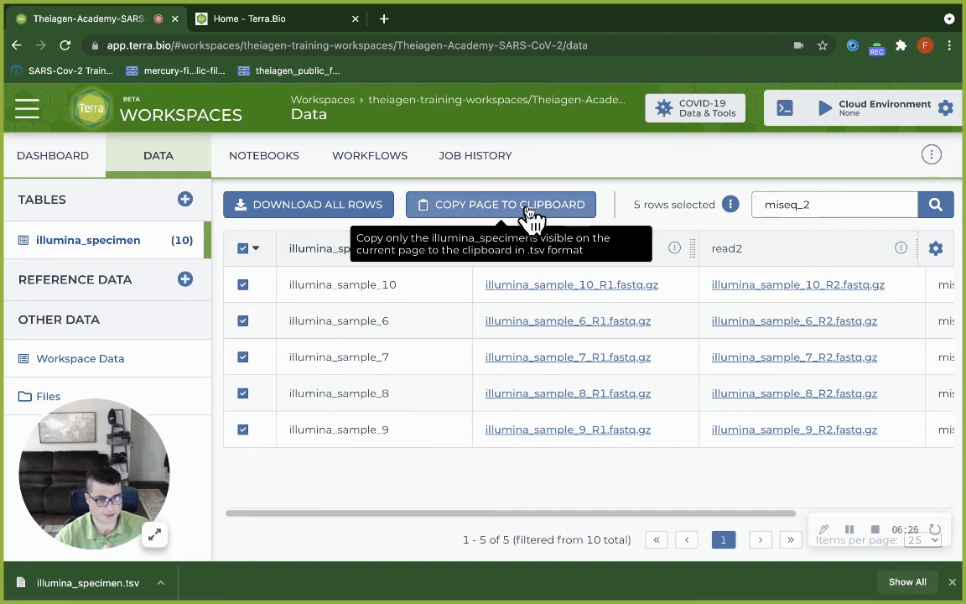
pyautogui.click(530, 215)
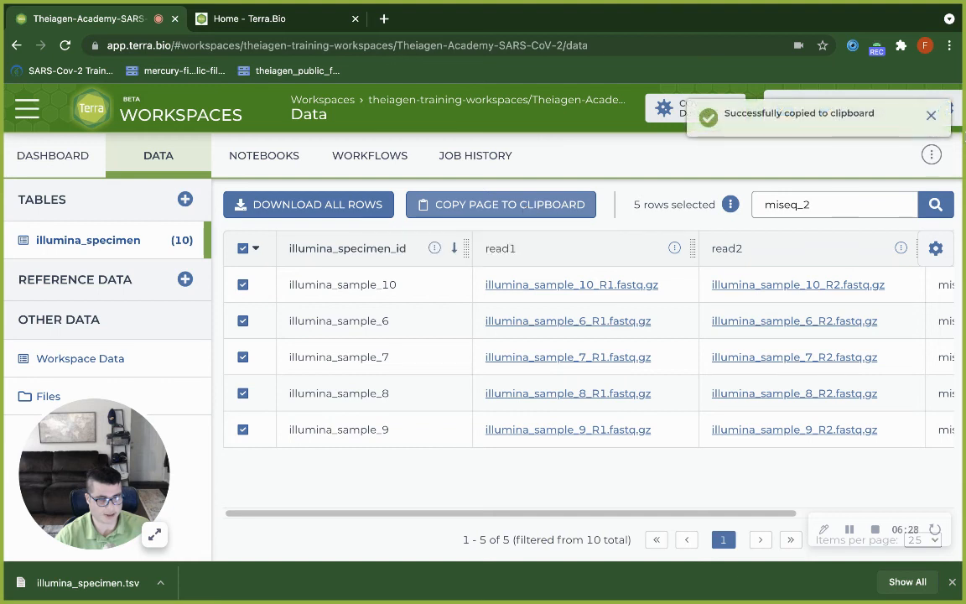